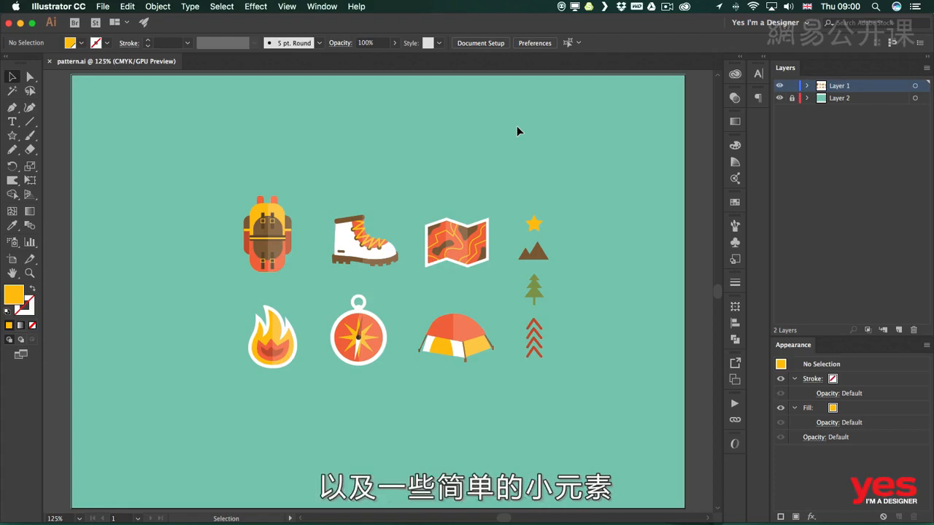
Select all the camping icons on Layer 1, make them into a pattern, and expand the New Pattern layer's contents
{"action": "left_click_drag", "start_coordinate": [515, 369], "coordinate": [553, 355]}
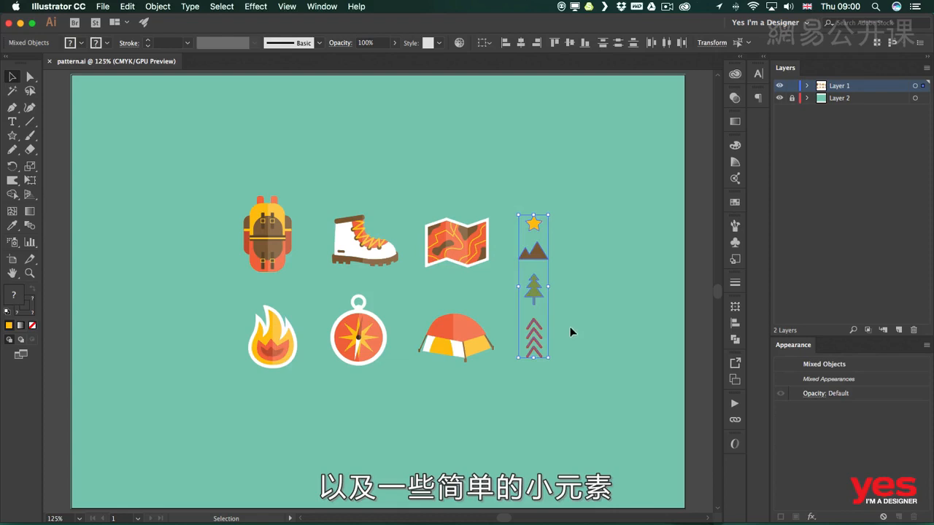
{"action": "left_click", "coordinate": [582, 247]}
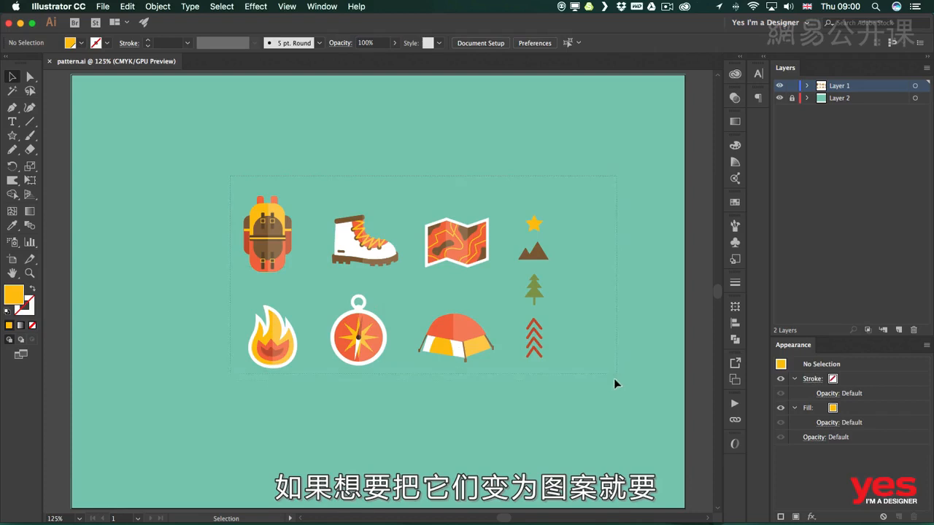
{"action": "key", "text": "super+a"}
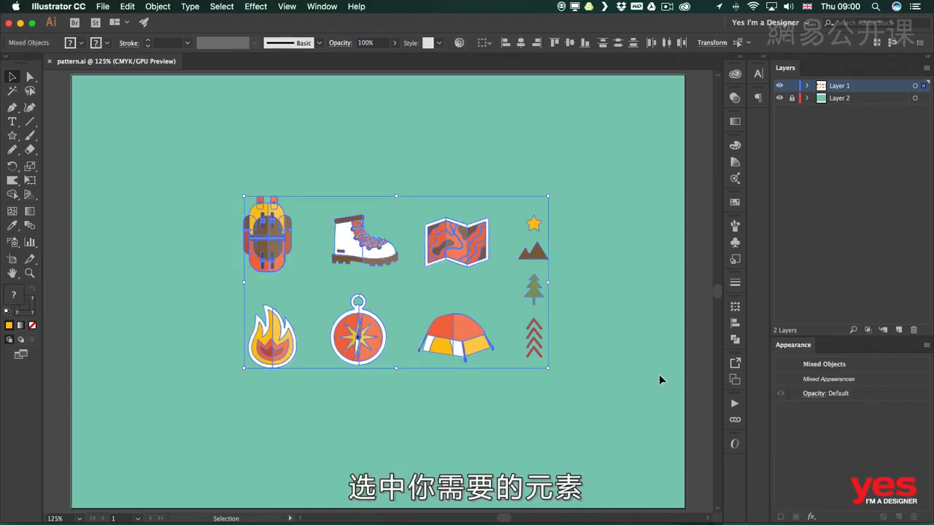
{"action": "left_click", "coordinate": [161, 11]}
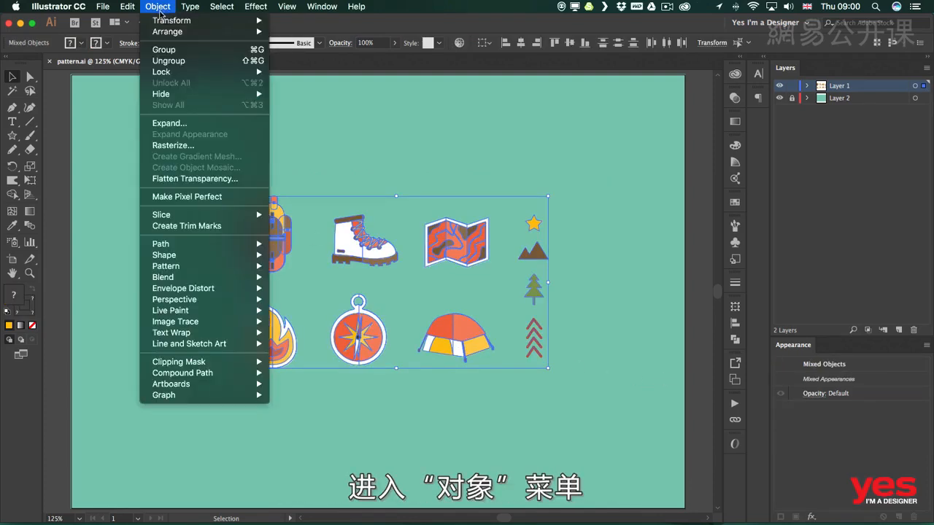
{"action": "mouse_move", "coordinate": [217, 267]}
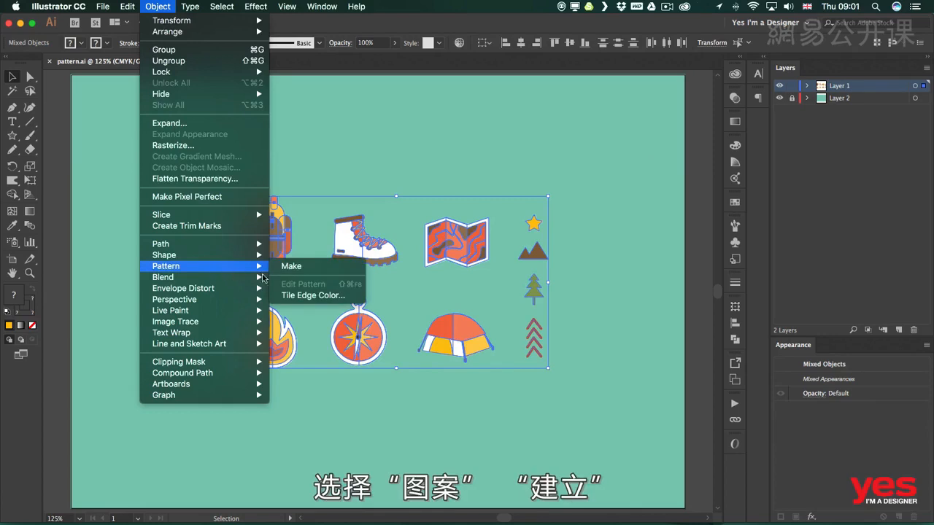
{"action": "left_click", "coordinate": [323, 273]}
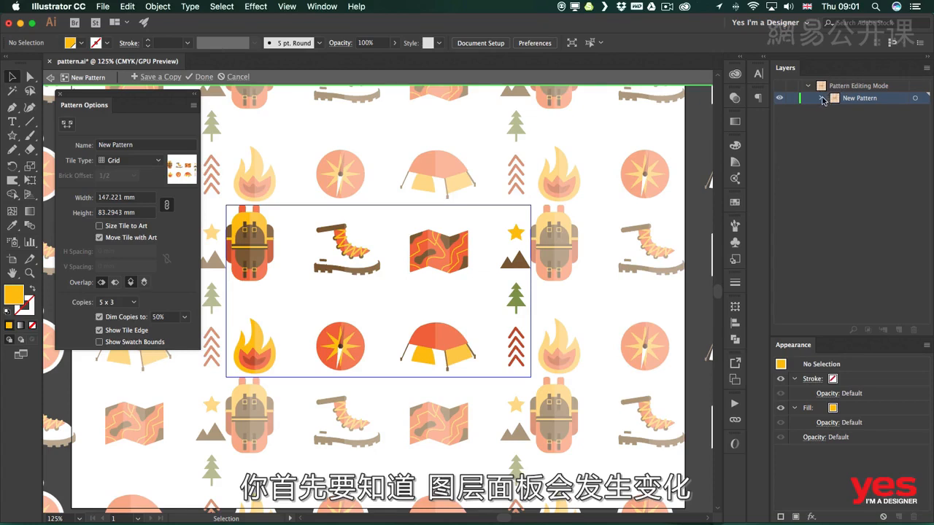
{"action": "left_click", "coordinate": [821, 99]}
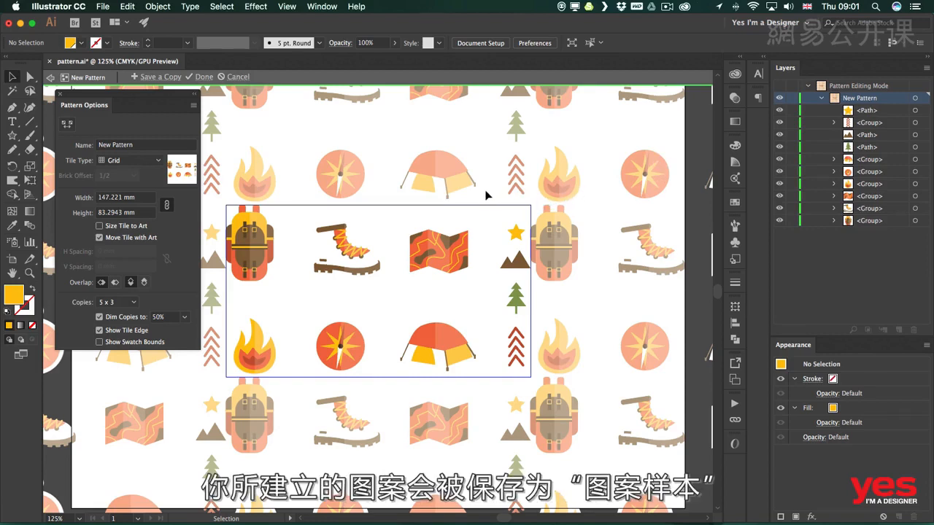
Enlarge the pattern tile on all four sides with the Pattern Tile Tool to about 156.35 × 96.52 mm
{"action": "left_click_drag", "start_coordinate": [128, 101], "coordinate": [133, 126]}
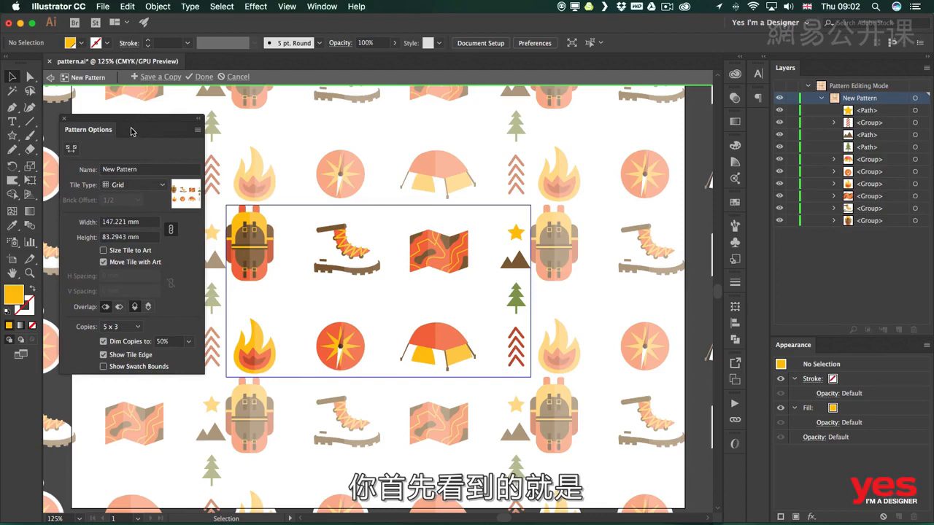
{"action": "left_click", "coordinate": [71, 149]}
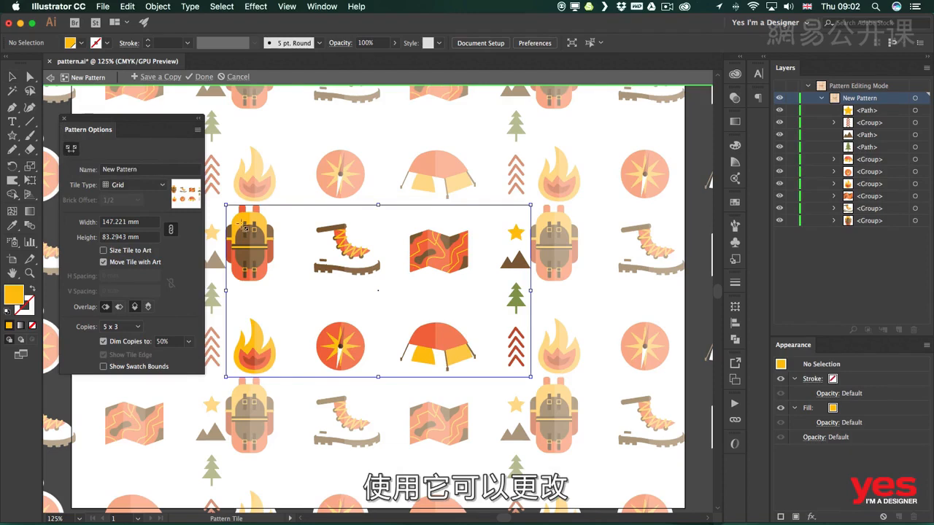
{"action": "left_click_drag", "start_coordinate": [378, 205], "coordinate": [377, 191]}
{"action": "left_click_drag", "start_coordinate": [225, 283], "coordinate": [215, 283]}
{"action": "left_click_drag", "start_coordinate": [373, 378], "coordinate": [377, 390]}
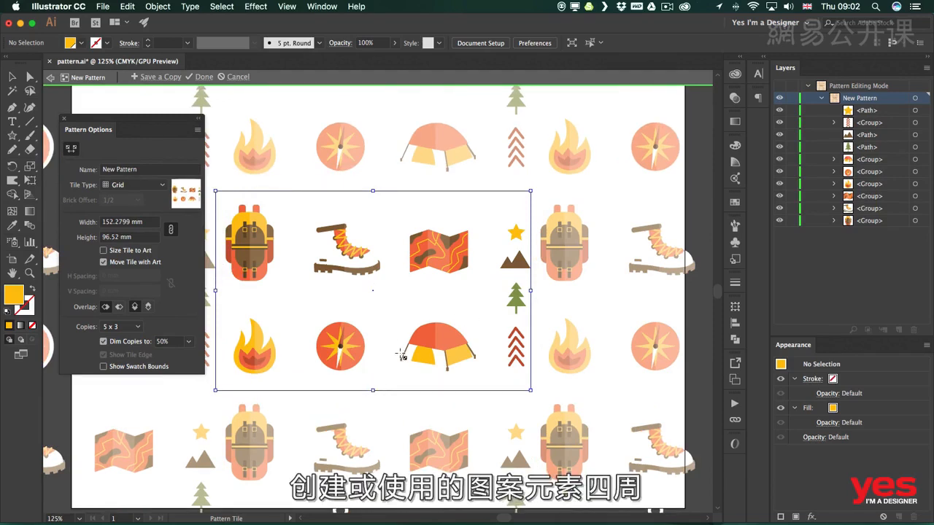
{"action": "left_click_drag", "start_coordinate": [531, 294], "coordinate": [541, 295]}
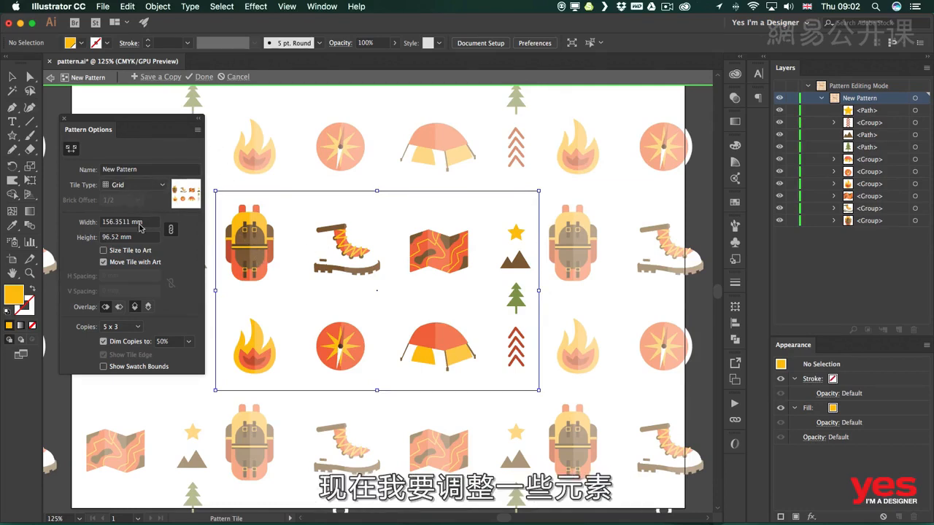
{"action": "key", "text": "v"}
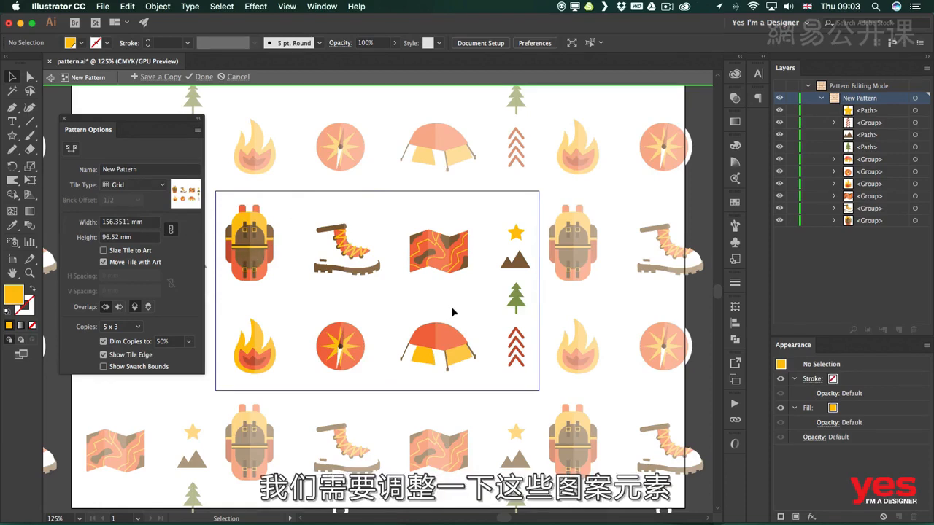
Move the backpack and boot together until they overlap, enlarge the backpack to about 27.8 × 44.4 mm, and bring it in front
{"action": "left_click_drag", "start_coordinate": [252, 247], "coordinate": [282, 280]}
{"action": "mouse_move", "coordinate": [361, 257]}
{"action": "left_mouse_down"}
{"action": "mouse_move", "coordinate": [345, 232]}
{"action": "mouse_move", "coordinate": [357, 241]}
{"action": "left_mouse_up"}
{"action": "left_click_drag", "start_coordinate": [301, 247], "coordinate": [345, 211]}
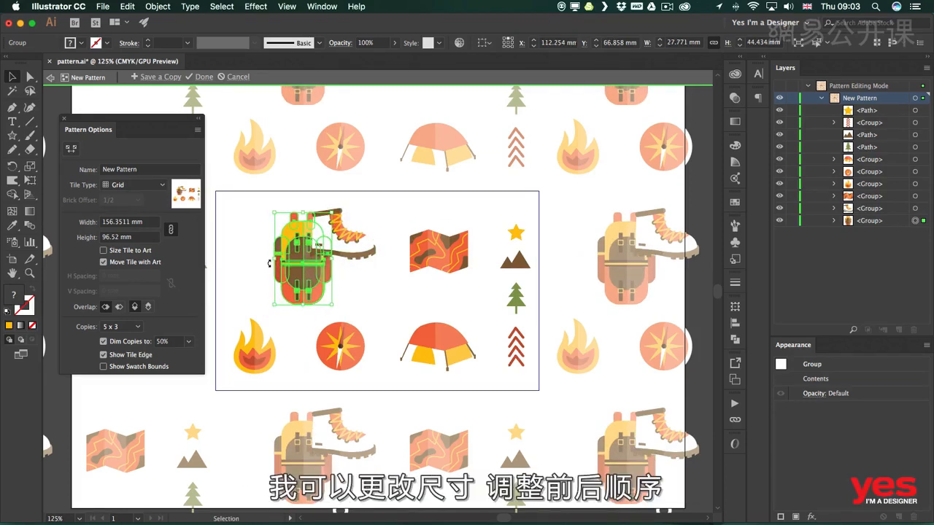
{"action": "key", "text": "super+bracketright"}
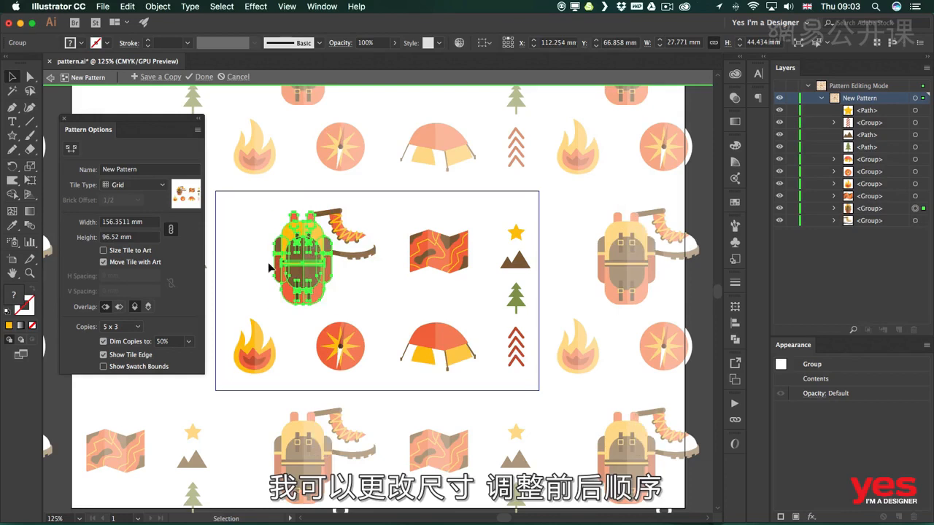
Rotate the backpack slightly counterclockwise and nudge it into place against the boot
{"action": "key", "text": "r"}
{"action": "left_click_drag", "start_coordinate": [305, 205], "coordinate": [281, 210]}
{"action": "key", "text": "v"}
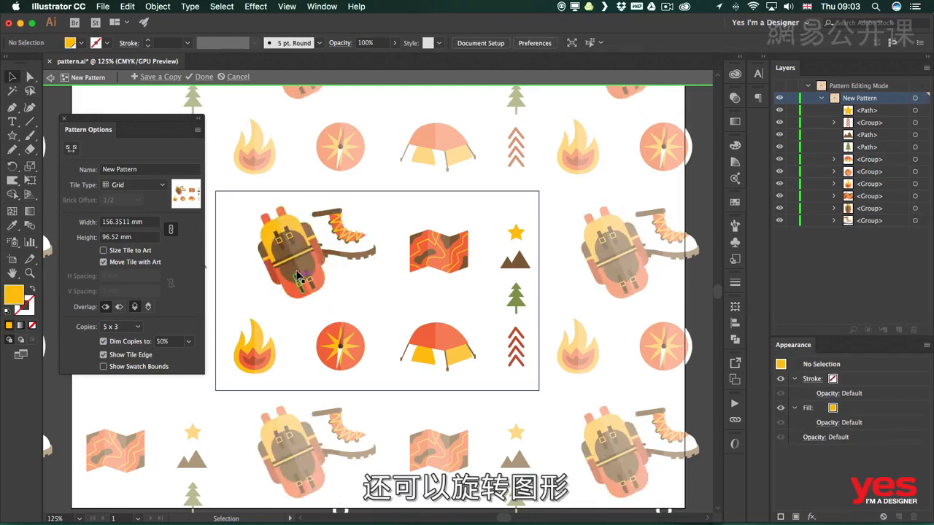
{"action": "left_click_drag", "start_coordinate": [308, 273], "coordinate": [304, 275]}
{"action": "left_click", "coordinate": [348, 284]}
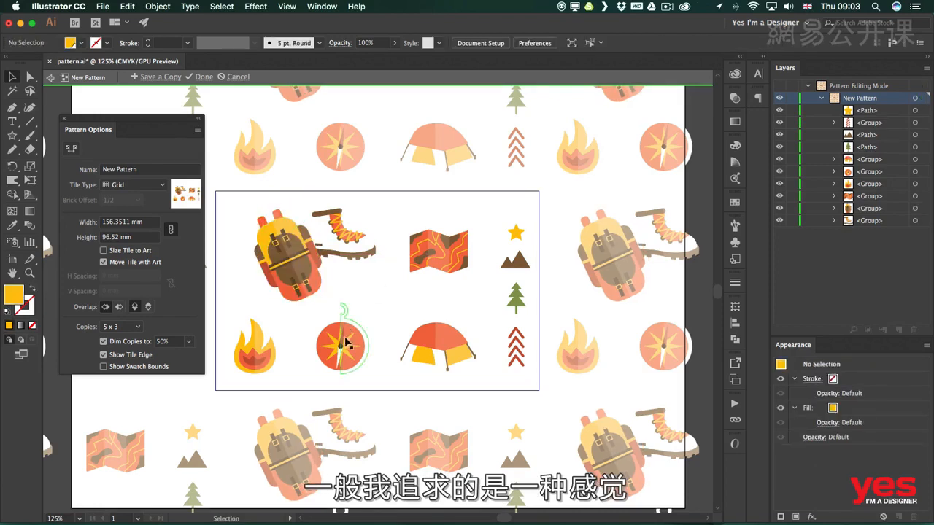
Shift the compass up toward the boot, and move and rotate the map so it crosses the tile's upper edge
{"action": "left_click_drag", "start_coordinate": [349, 338], "coordinate": [361, 313]}
{"action": "left_click_drag", "start_coordinate": [444, 251], "coordinate": [419, 274]}
{"action": "key", "text": "r"}
{"action": "left_click_drag", "start_coordinate": [450, 242], "coordinate": [404, 219]}
{"action": "key", "text": "v"}
{"action": "left_click", "coordinate": [411, 267]}
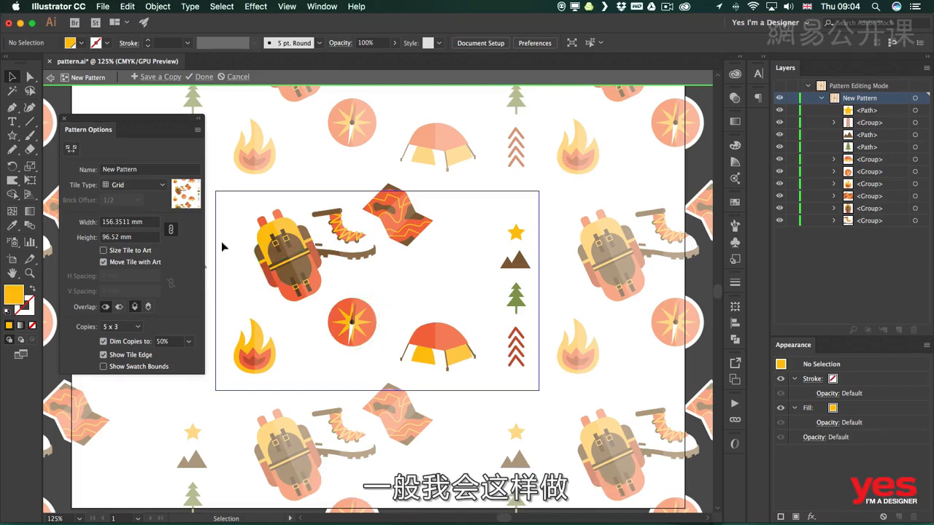
Draw a background rectangle covering the whole tile, about 156.35 × 96.5 mm, and place it beneath all the icons
{"action": "key", "text": "m"}
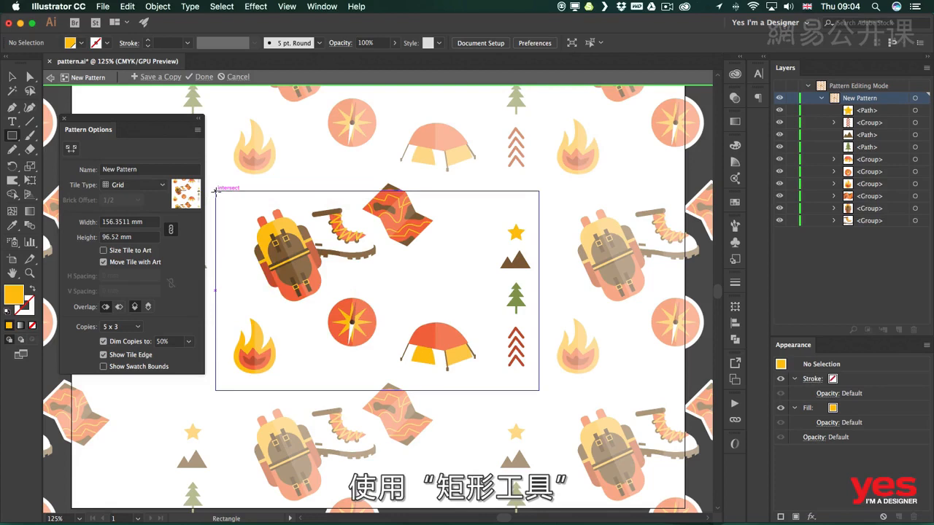
{"action": "mouse_move", "coordinate": [218, 194]}
{"action": "left_mouse_down"}
{"action": "mouse_move", "coordinate": [436, 348]}
{"action": "mouse_move", "coordinate": [535, 379]}
{"action": "mouse_move", "coordinate": [539, 390]}
{"action": "left_mouse_up"}
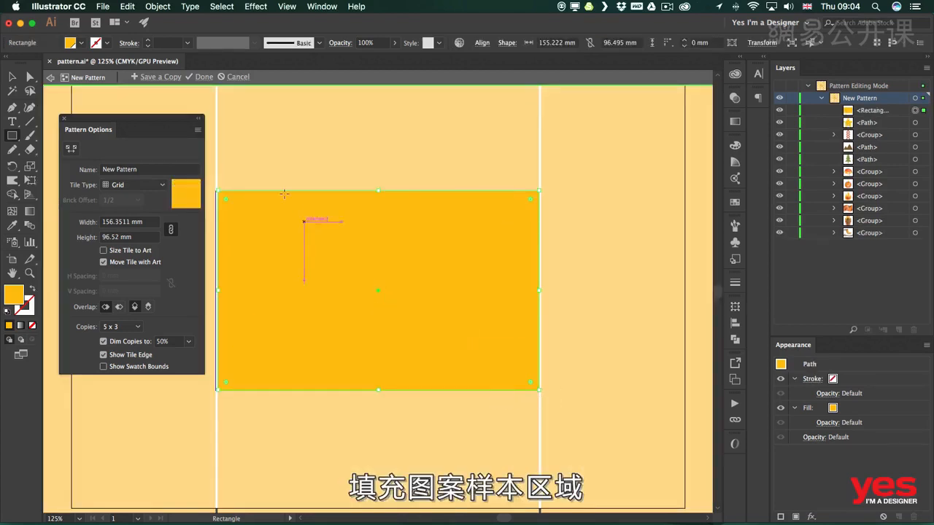
{"action": "key", "text": "v"}
{"action": "left_click_drag", "start_coordinate": [217, 290], "coordinate": [215, 290]}
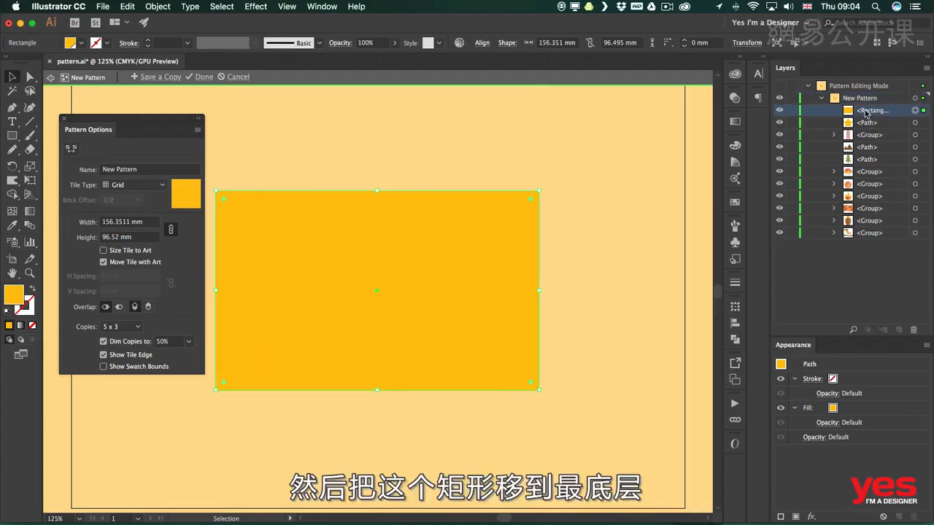
{"action": "left_click_drag", "start_coordinate": [874, 110], "coordinate": [866, 239]}
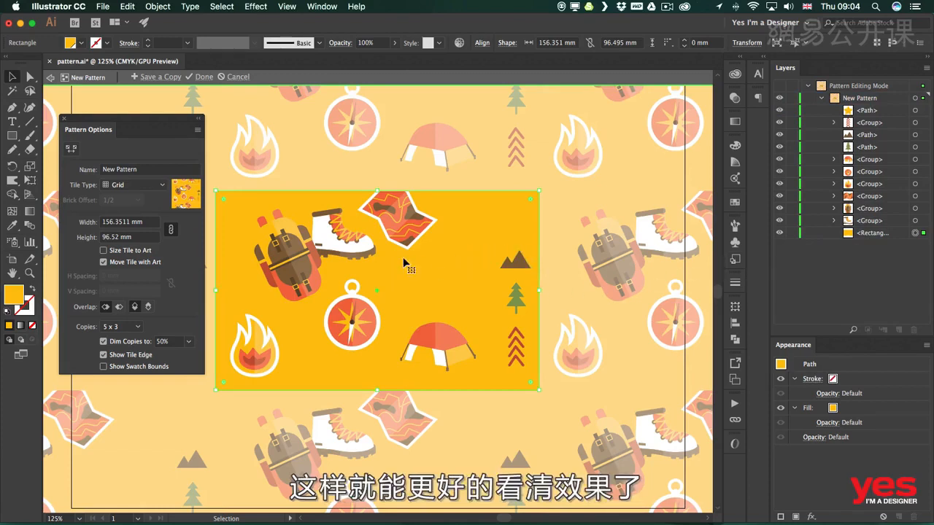
Try a few swatch colours on the background rectangle and settle on the teal C=80 M=10 Y=45 K=0
{"action": "left_click", "coordinate": [82, 43]}
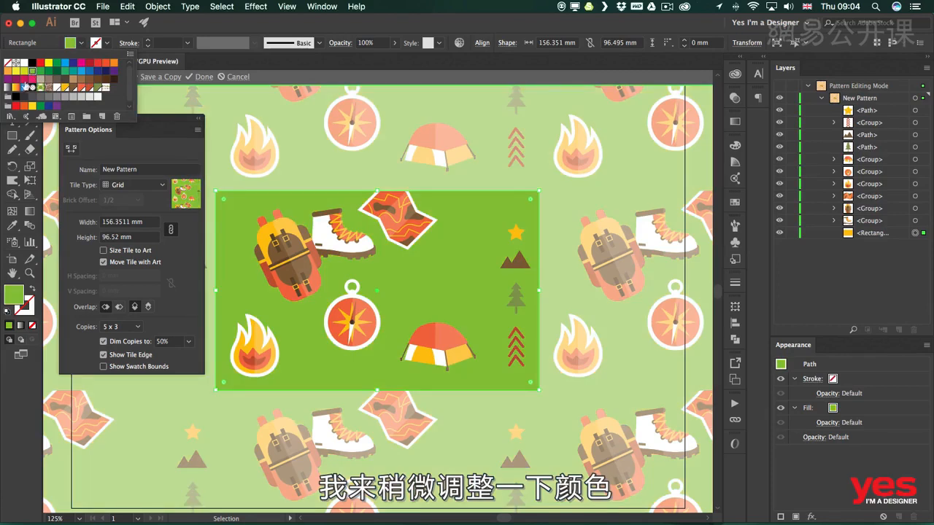
{"action": "left_click", "coordinate": [70, 72]}
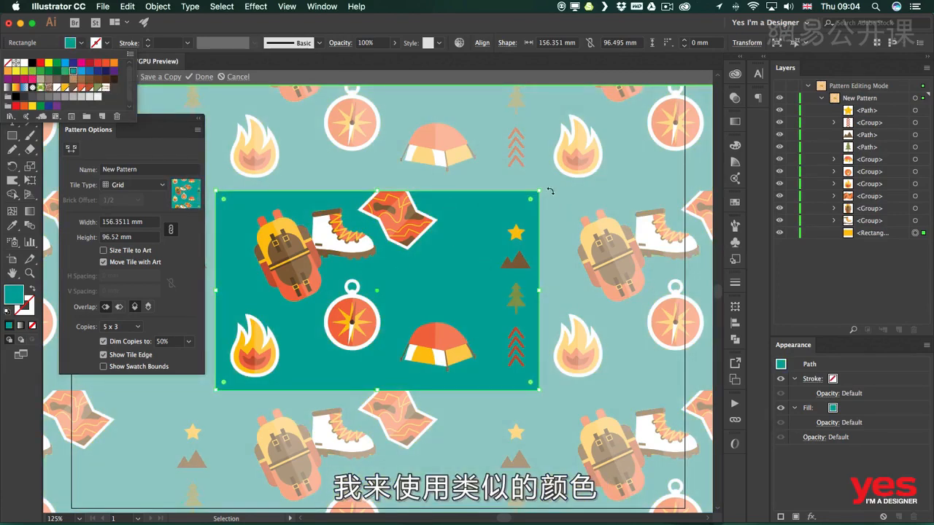
{"action": "left_click", "coordinate": [73, 71]}
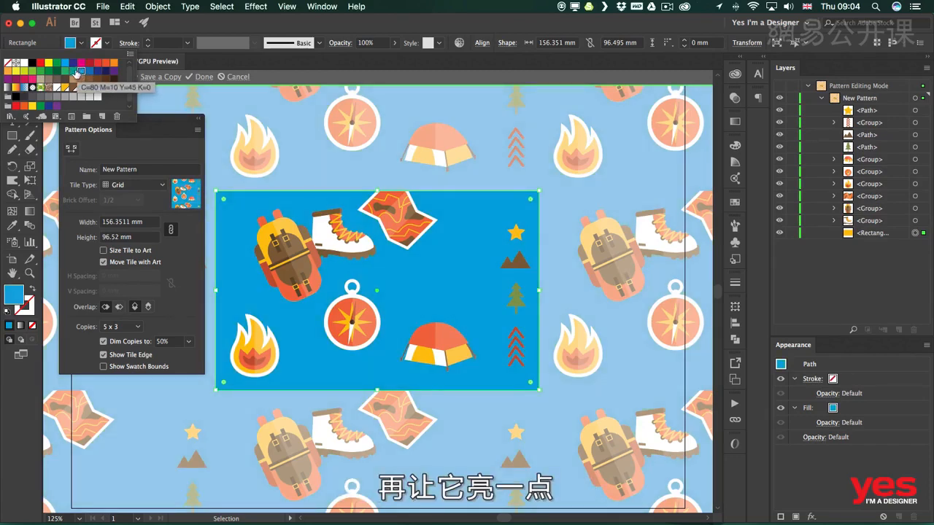
{"action": "left_click", "coordinate": [72, 72]}
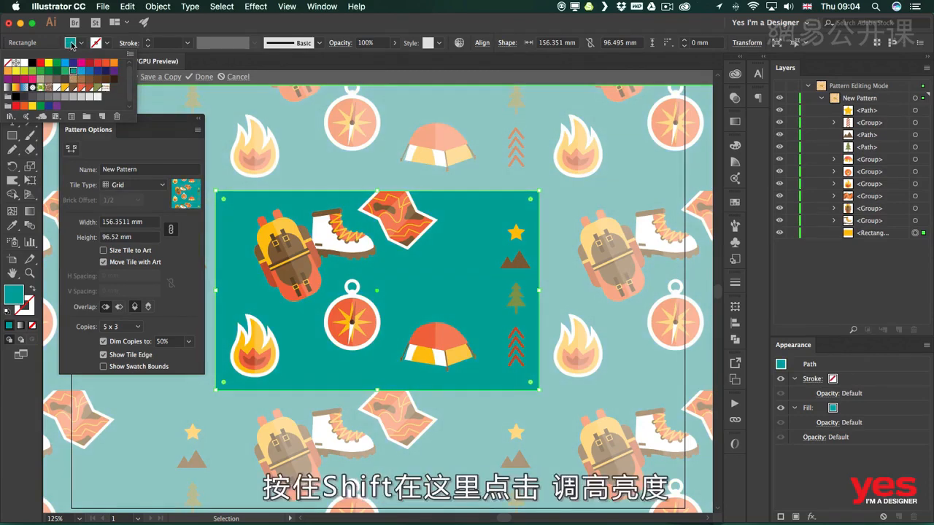
Lighten the background rectangle's teal fill to about C 59, M 10, Y 43, K 0 and deselect it
{"action": "left_click", "coordinate": [70, 43]}
{"action": "left_click", "coordinate": [70, 42], "text": "shift"}
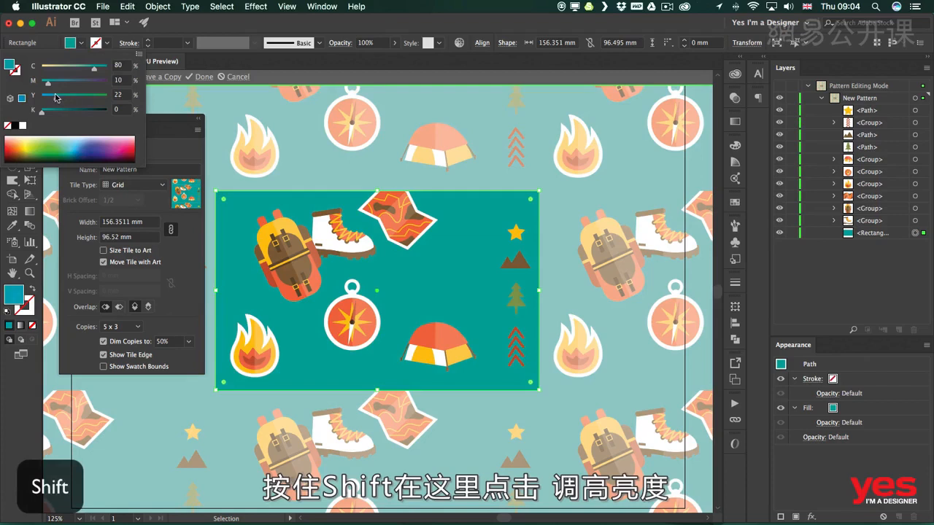
{"action": "left_click_drag", "start_coordinate": [89, 70], "coordinate": [81, 70]}
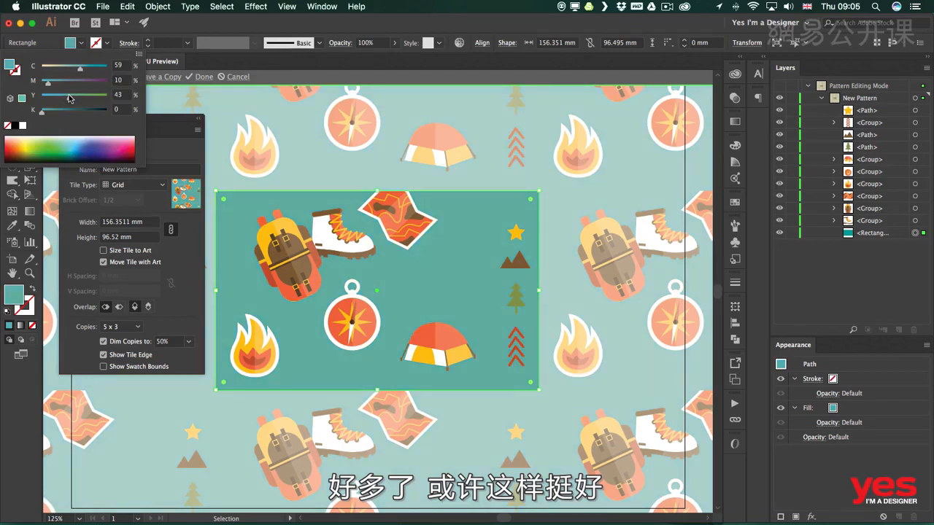
{"action": "left_click", "coordinate": [438, 179]}
{"action": "left_click", "coordinate": [428, 181]}
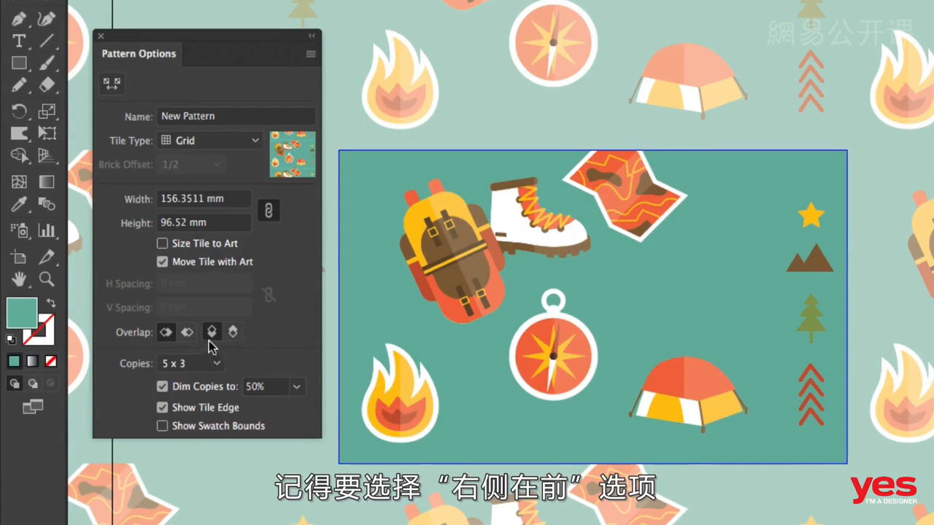
Reposition and enlarge the map across the tile's upper edge, with the vertical overlap set to Bottom in Front
{"action": "left_click_drag", "start_coordinate": [611, 186], "coordinate": [598, 163]}
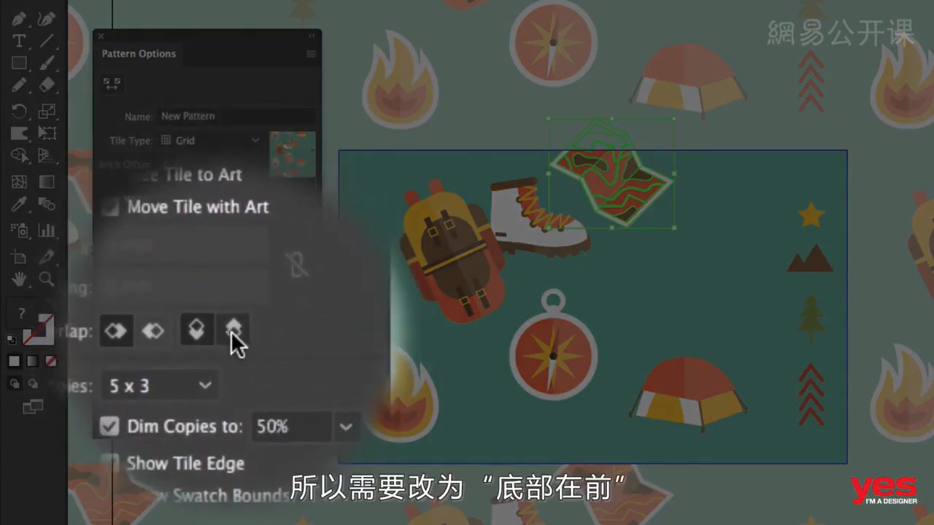
{"action": "left_click", "coordinate": [232, 330]}
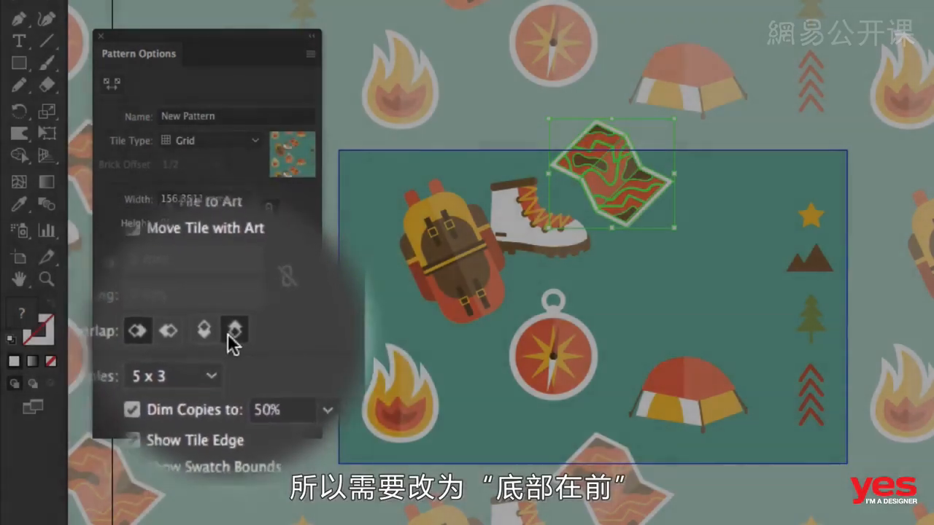
{"action": "left_click_drag", "start_coordinate": [672, 226], "coordinate": [689, 248]}
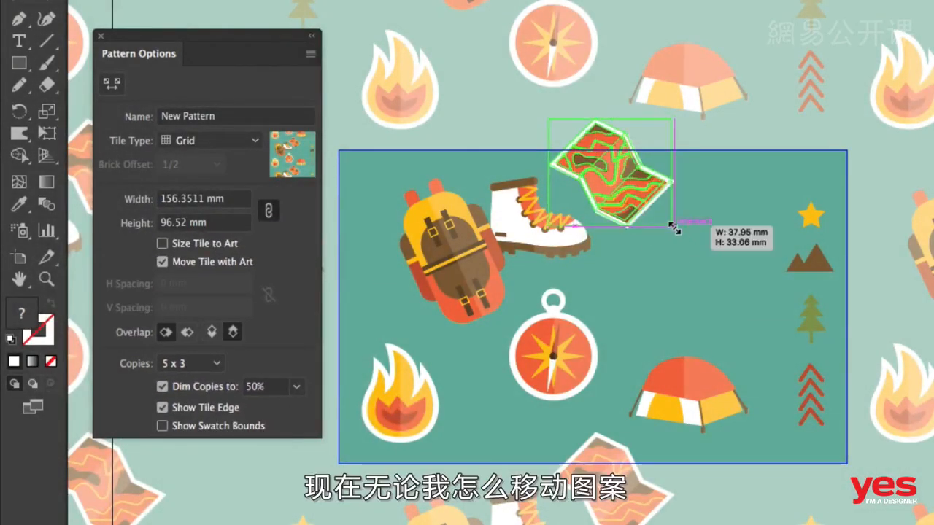
{"action": "left_click_drag", "start_coordinate": [642, 208], "coordinate": [625, 187]}
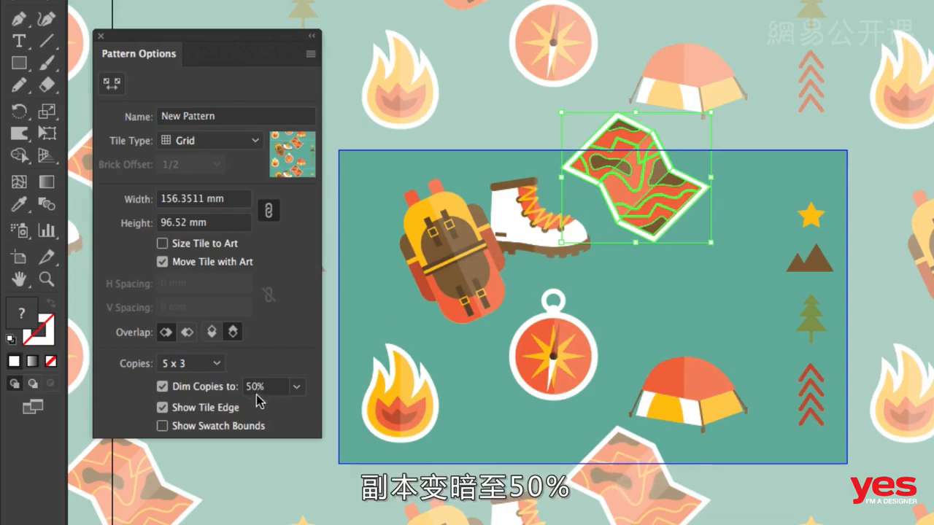
Preview the pattern with Dim Copies turned off and turn the dimming back on
{"action": "left_click", "coordinate": [162, 386]}
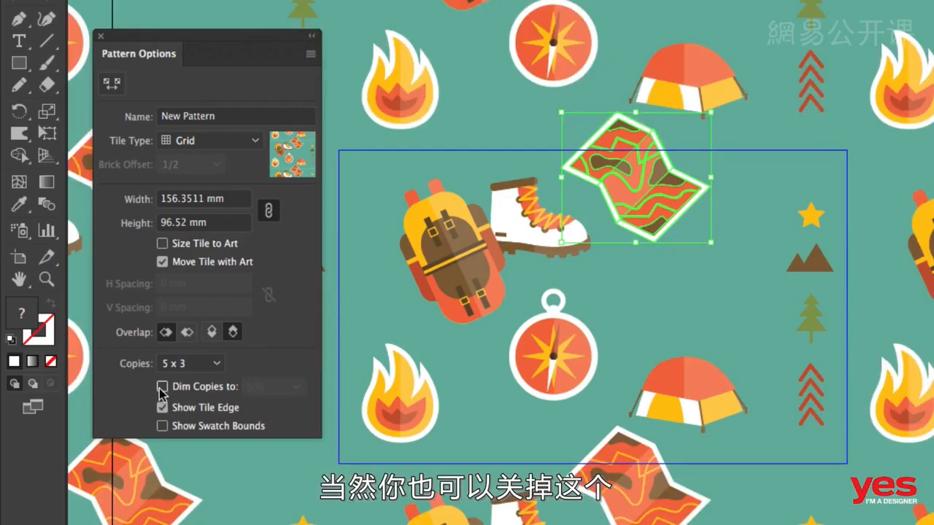
{"action": "left_click", "coordinate": [161, 387]}
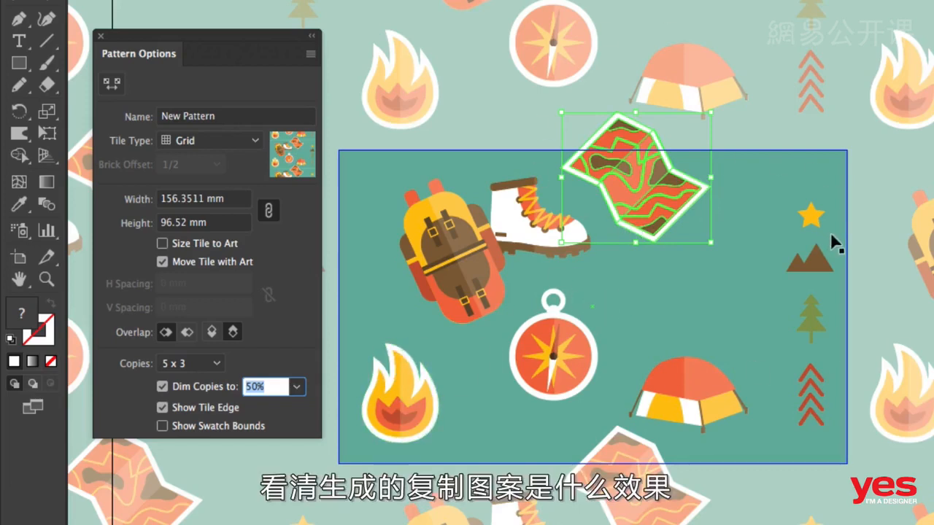
Move the flame up across the tile's left edge beside the backpack and set the horizontal overlap to Right in Front
{"action": "left_click_drag", "start_coordinate": [394, 389], "coordinate": [387, 356]}
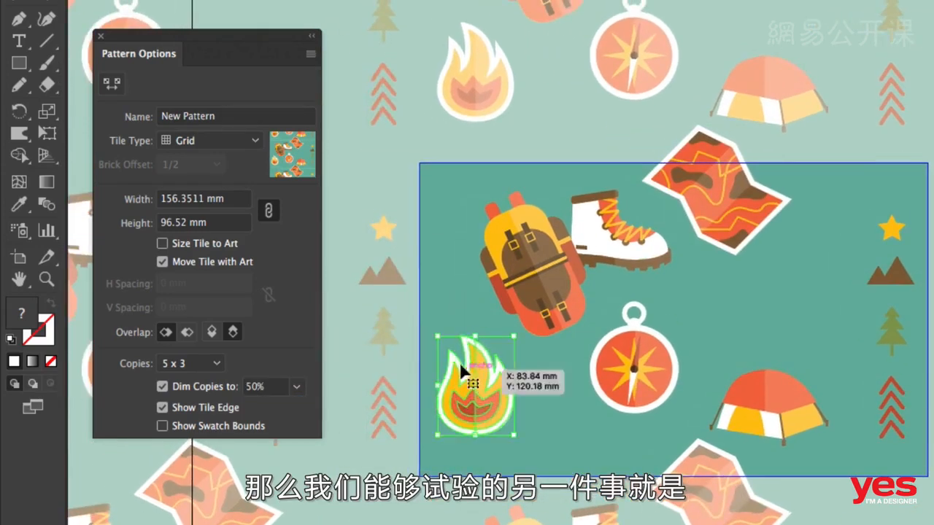
{"action": "left_click_drag", "start_coordinate": [460, 362], "coordinate": [404, 223]}
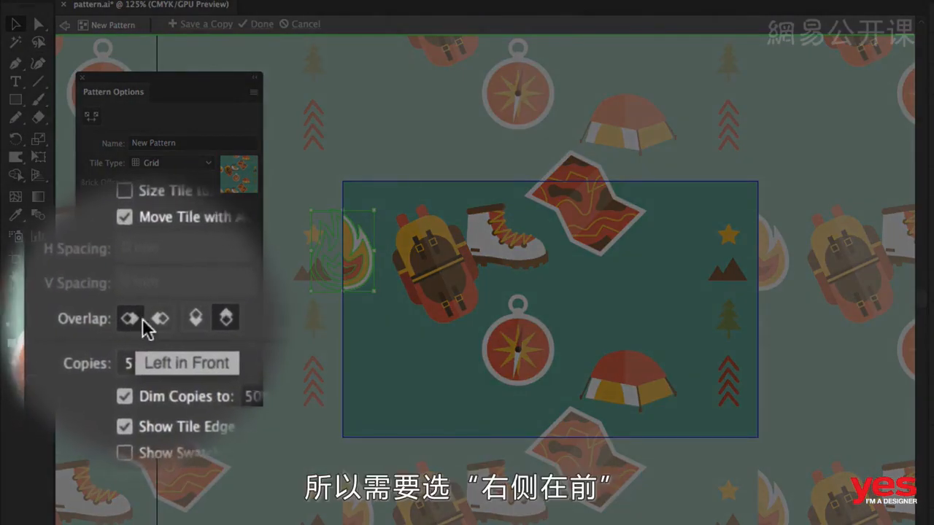
{"action": "left_click", "coordinate": [154, 321]}
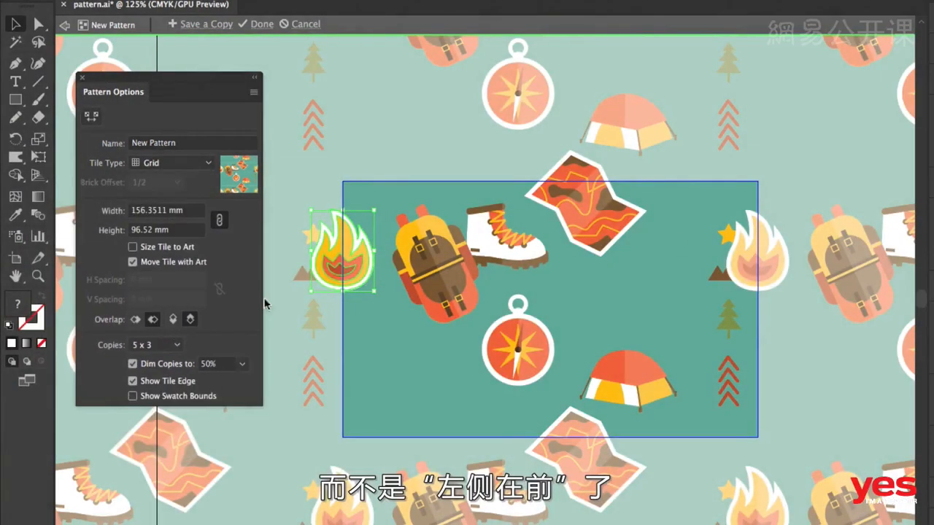
Place the flame over the tile's upper-left corner, trying it briefly at the lower-right corner in between
{"action": "left_click_drag", "start_coordinate": [358, 259], "coordinate": [367, 188]}
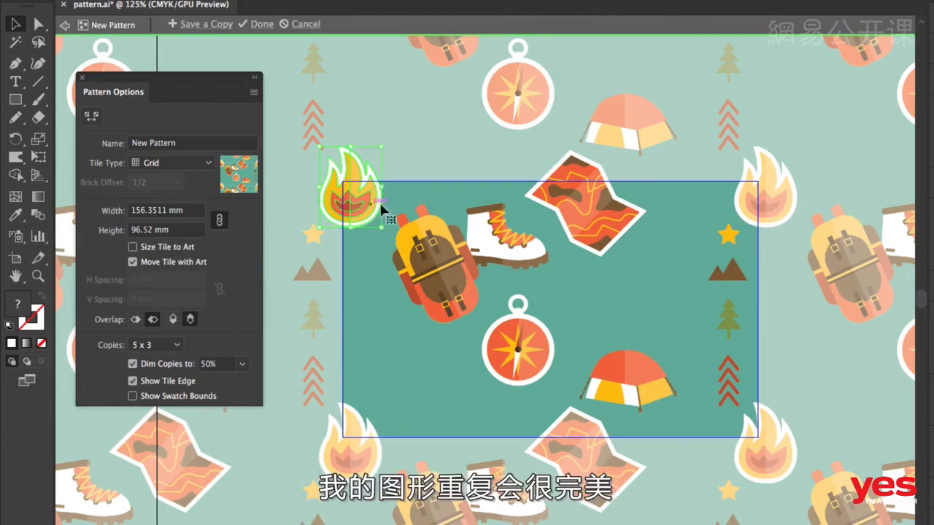
{"action": "left_click_drag", "start_coordinate": [361, 192], "coordinate": [770, 438]}
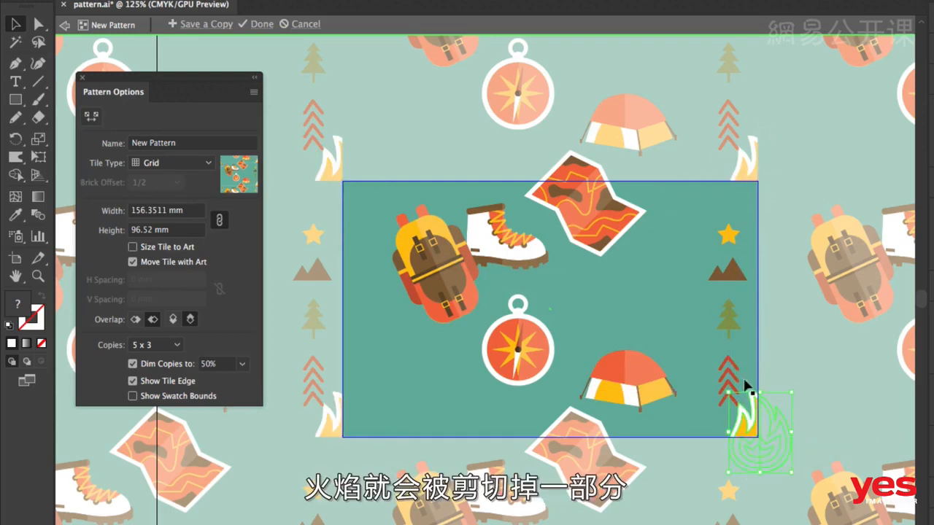
{"action": "left_click_drag", "start_coordinate": [745, 424], "coordinate": [339, 182]}
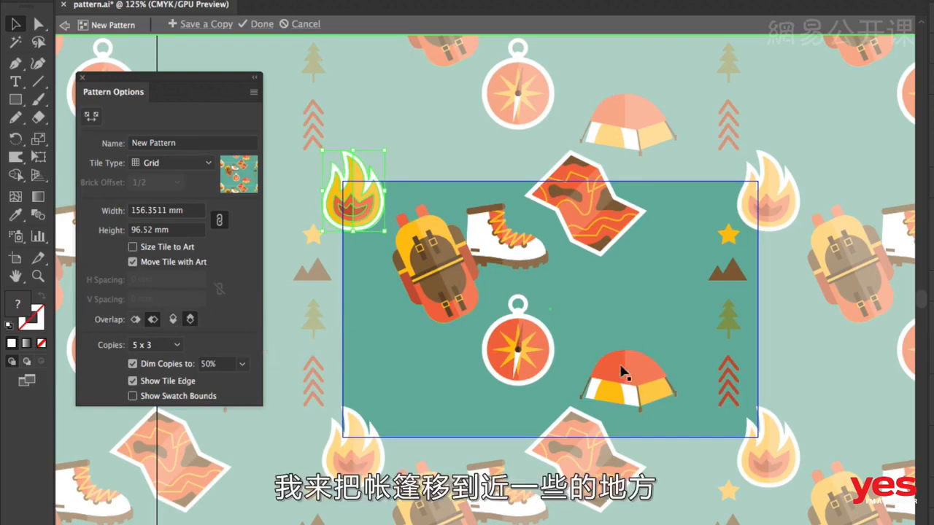
Move the tent below the backpack, then shift the compass slightly right and enlarge it a little
{"action": "left_click_drag", "start_coordinate": [638, 370], "coordinate": [417, 364]}
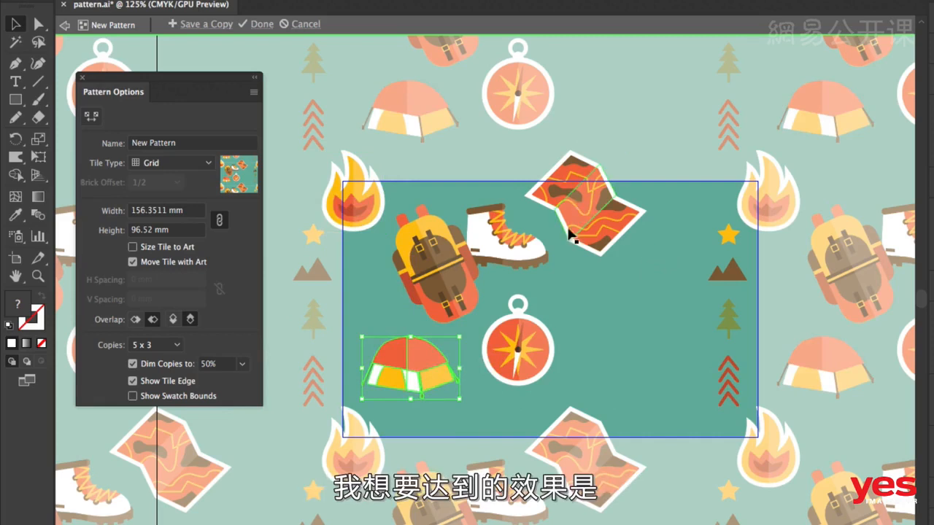
{"action": "left_click_drag", "start_coordinate": [537, 350], "coordinate": [582, 341]}
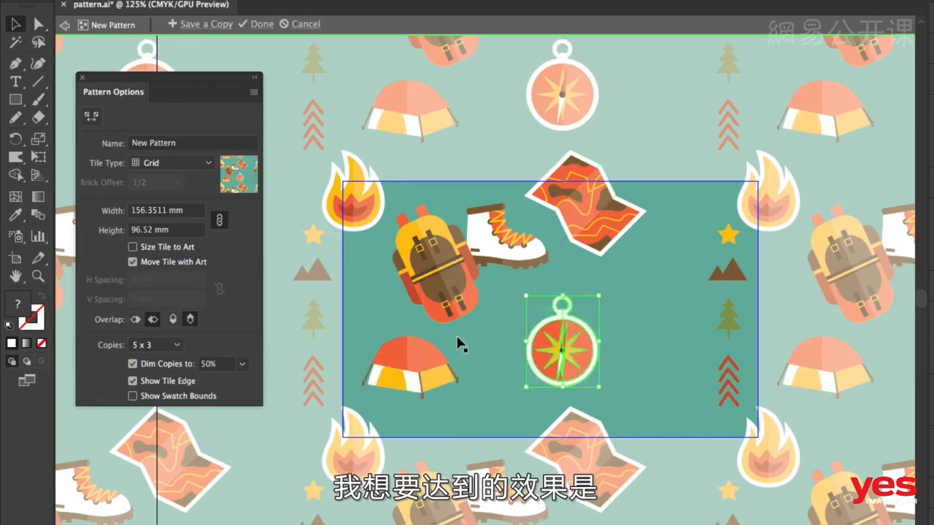
{"action": "left_click_drag", "start_coordinate": [599, 295], "coordinate": [608, 284]}
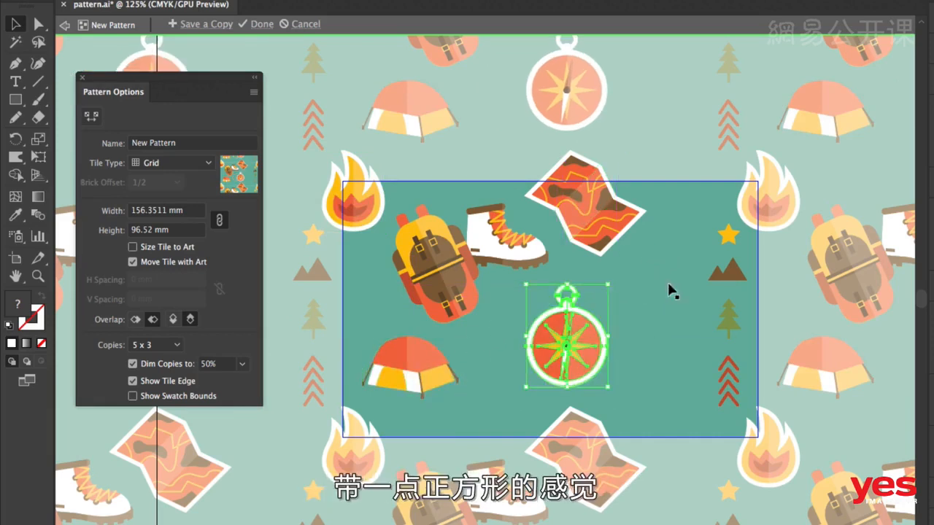
Distribute the small icons: mountains between tent and compass, star between backpack and tile edge, tree below the mountains
{"action": "left_click_drag", "start_coordinate": [726, 267], "coordinate": [494, 338]}
{"action": "left_click_drag", "start_coordinate": [727, 237], "coordinate": [372, 308]}
{"action": "left_click_drag", "start_coordinate": [727, 321], "coordinate": [507, 397]}
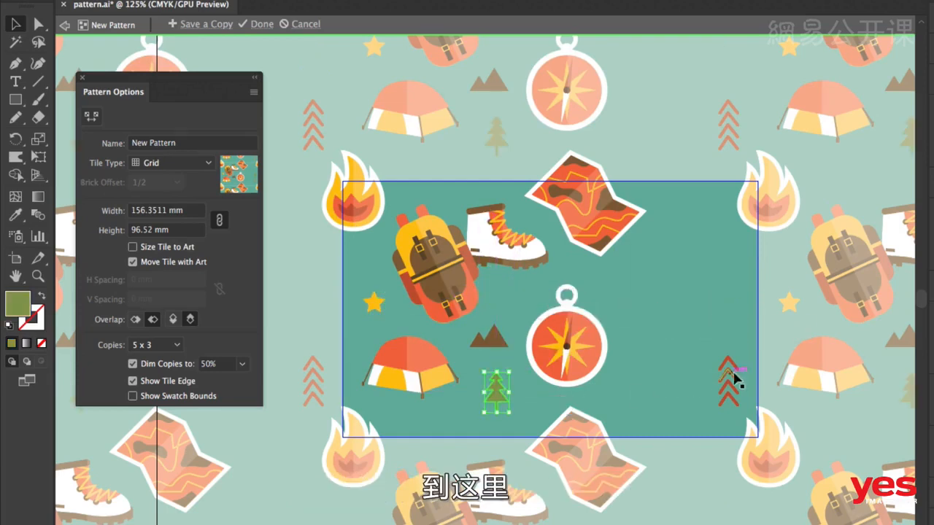
Move the red chevrons to the gap between the boot and the mountains and rotate them to point diagonally up
{"action": "left_click_drag", "start_coordinate": [730, 374], "coordinate": [503, 297]}
{"action": "key", "text": "r"}
{"action": "left_click_drag", "start_coordinate": [546, 258], "coordinate": [567, 311]}
{"action": "key", "text": "v"}
{"action": "left_click_drag", "start_coordinate": [502, 301], "coordinate": [535, 292]}
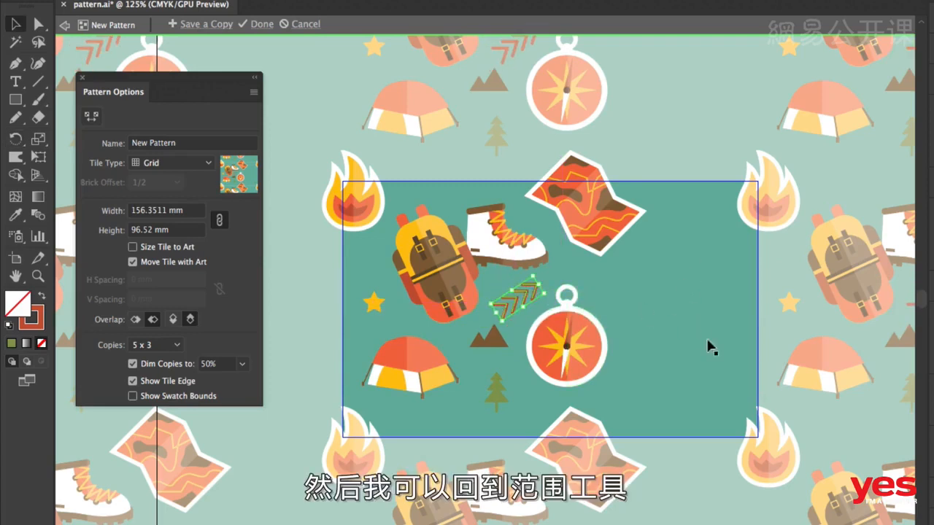
Shrink the pattern tile to about 105.55 × 91.72 mm with the Pattern Tile Tool so it closely frames the icons
{"action": "left_click", "coordinate": [90, 116]}
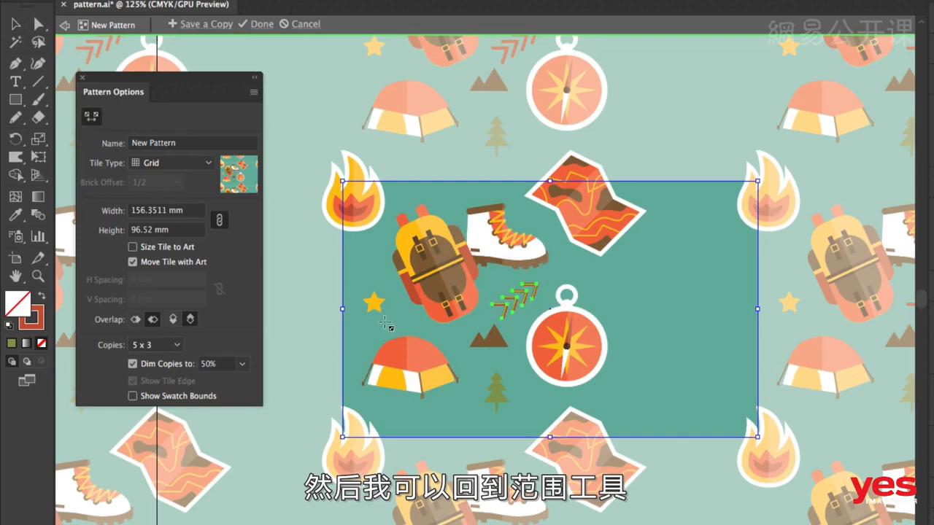
{"action": "left_click_drag", "start_coordinate": [759, 435], "coordinate": [623, 427]}
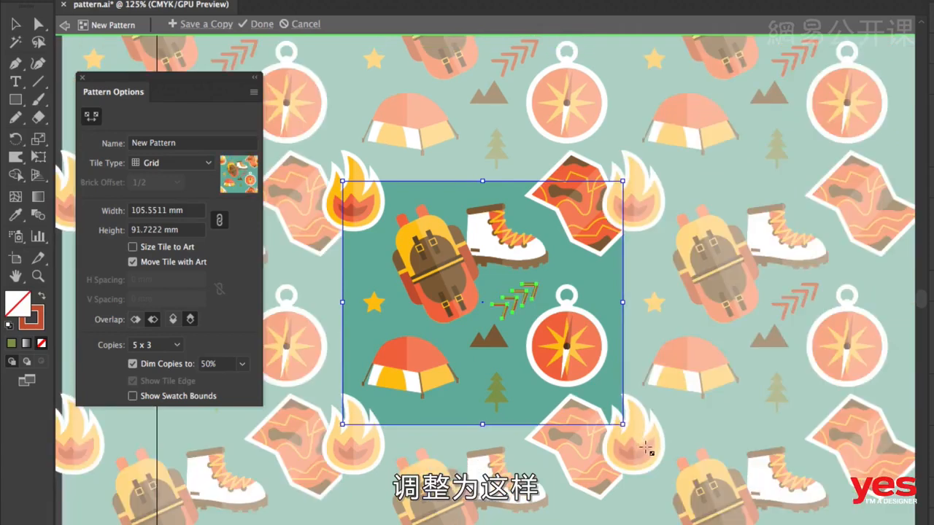
{"action": "key", "text": "v"}
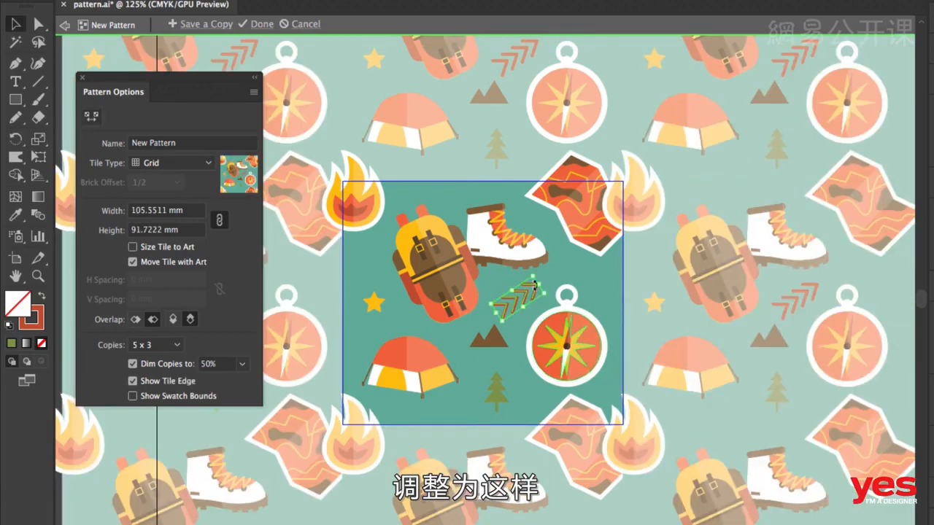
Shift the map left across the tile's upper edge and scale only the map down proportionally, undoing any scaling of the background
{"action": "left_click_drag", "start_coordinate": [585, 201], "coordinate": [546, 198]}
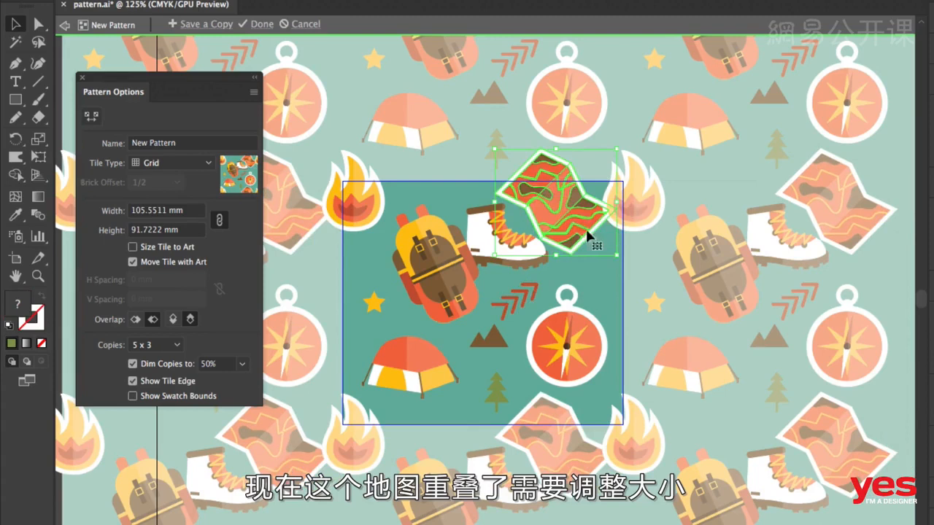
{"action": "left_click_drag", "start_coordinate": [613, 250], "coordinate": [610, 247]}
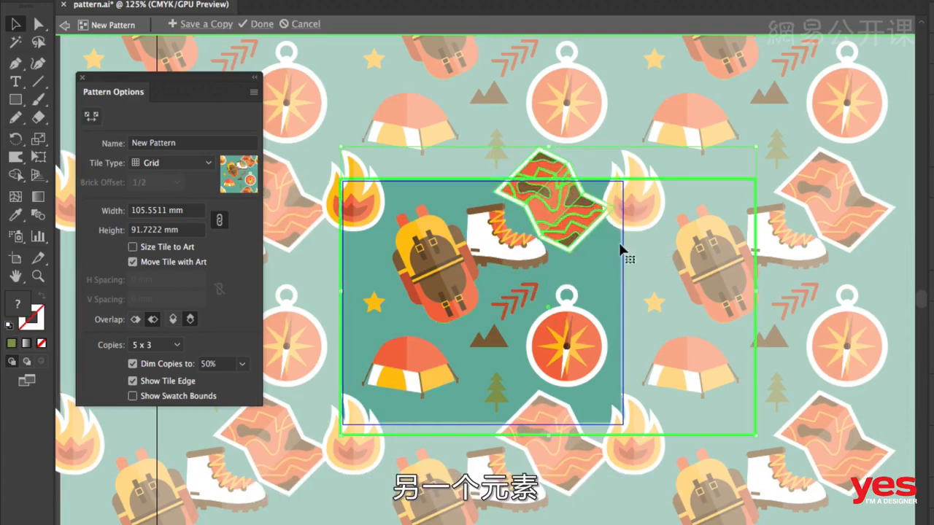
{"action": "key", "text": "super+z"}
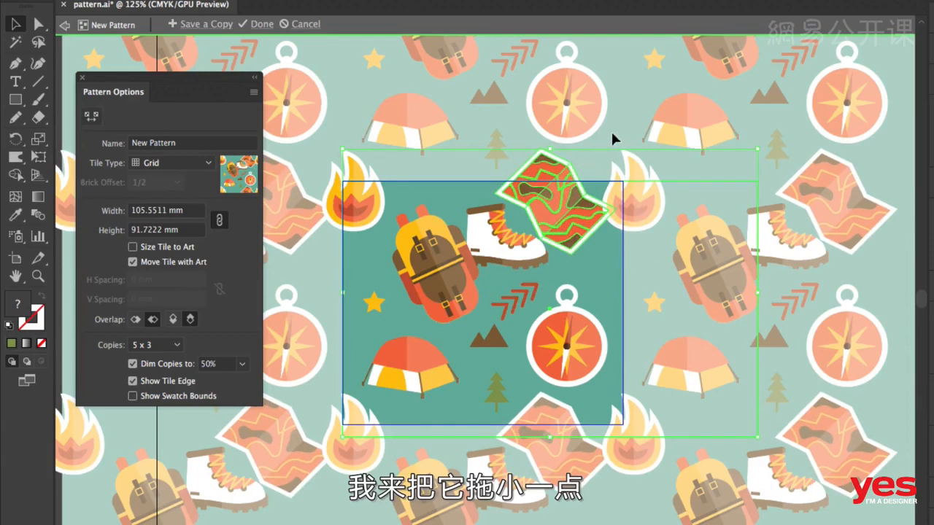
{"action": "left_click", "coordinate": [610, 130]}
{"action": "left_click", "coordinate": [565, 230]}
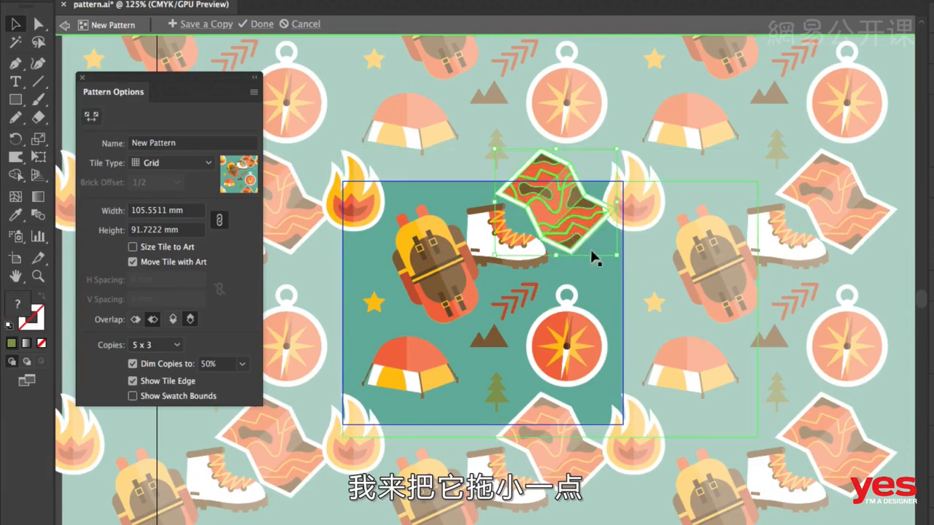
{"action": "left_click_drag", "start_coordinate": [611, 251], "coordinate": [588, 230]}
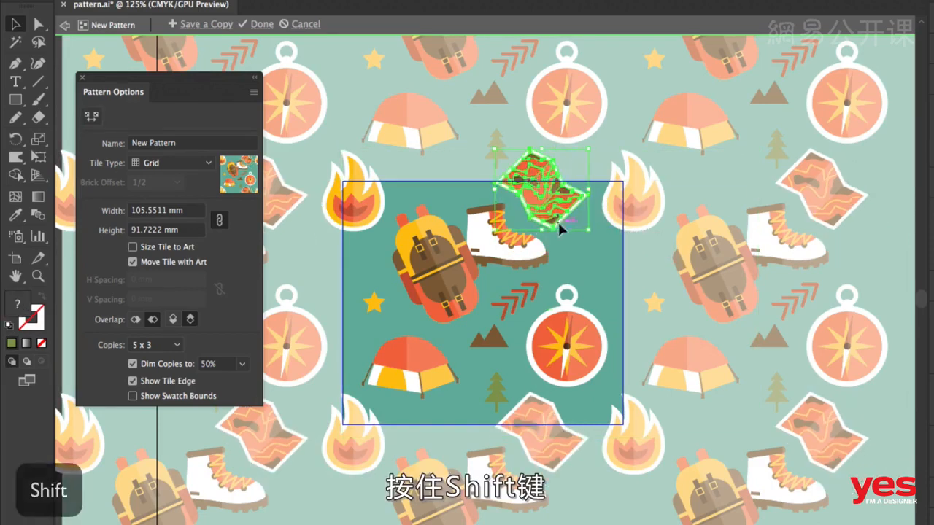
Adjust the backpack's angle slightly and nudge the boot to the left, closer to the backpack
{"action": "left_click", "coordinate": [451, 250]}
{"action": "left_click", "coordinate": [502, 243], "text": "shift"}
{"action": "mouse_move", "coordinate": [502, 243]}
{"action": "left_mouse_down"}
{"action": "mouse_move", "coordinate": [482, 250]}
{"action": "mouse_move", "coordinate": [491, 250]}
{"action": "left_mouse_up"}
Shrink the compass, rotate it clockwise and place it to the right of the mountains
{"action": "left_click", "coordinate": [580, 330]}
{"action": "mouse_move", "coordinate": [580, 332]}
{"action": "left_mouse_down"}
{"action": "mouse_move", "coordinate": [586, 319]}
{"action": "mouse_move", "coordinate": [594, 329]}
{"action": "mouse_move", "coordinate": [570, 326]}
{"action": "left_mouse_up"}
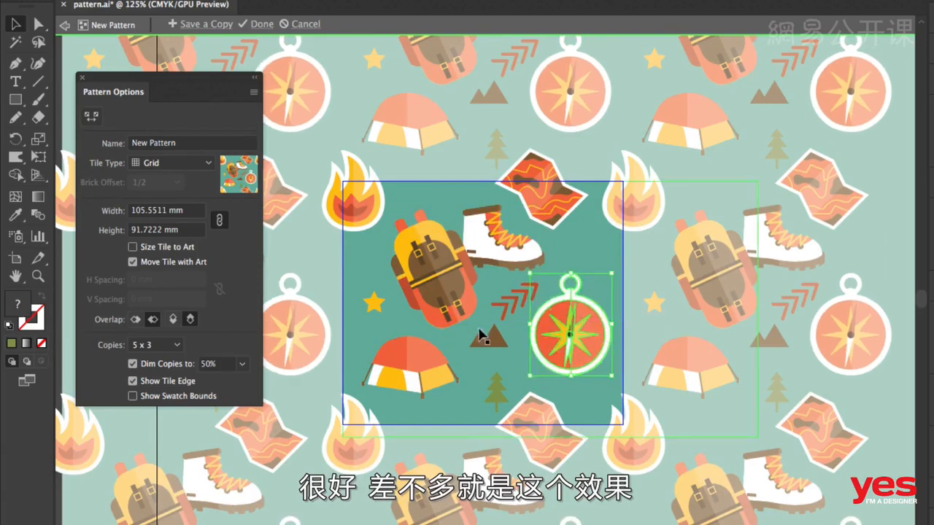
{"action": "left_click_drag", "start_coordinate": [610, 272], "coordinate": [599, 288]}
{"action": "left_click_drag", "start_coordinate": [576, 334], "coordinate": [588, 302]}
{"action": "left_click_drag", "start_coordinate": [614, 255], "coordinate": [631, 280]}
{"action": "left_click_drag", "start_coordinate": [584, 300], "coordinate": [537, 336]}
Move the tent so it overlaps the tile's left edge and rotate it clockwise
{"action": "left_click", "coordinate": [425, 354]}
{"action": "left_click_drag", "start_coordinate": [377, 353], "coordinate": [365, 347]}
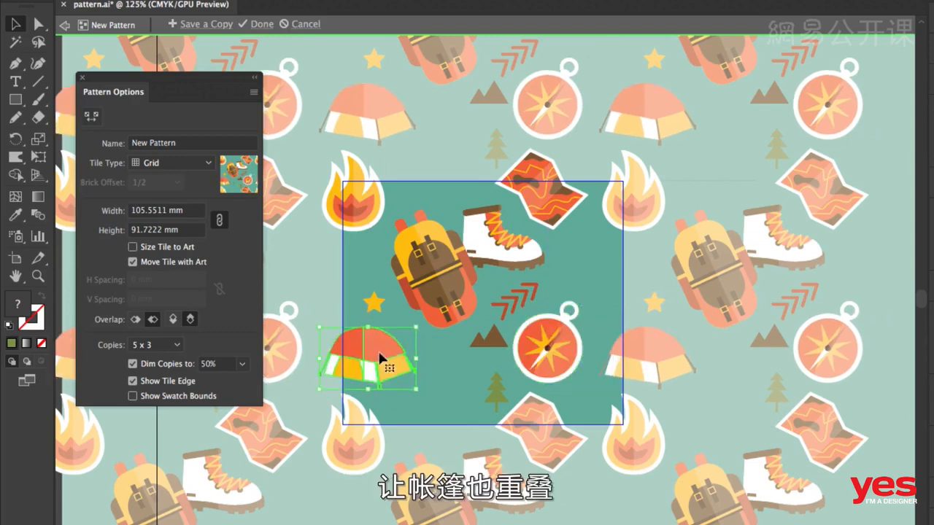
{"action": "left_click_drag", "start_coordinate": [421, 325], "coordinate": [438, 348]}
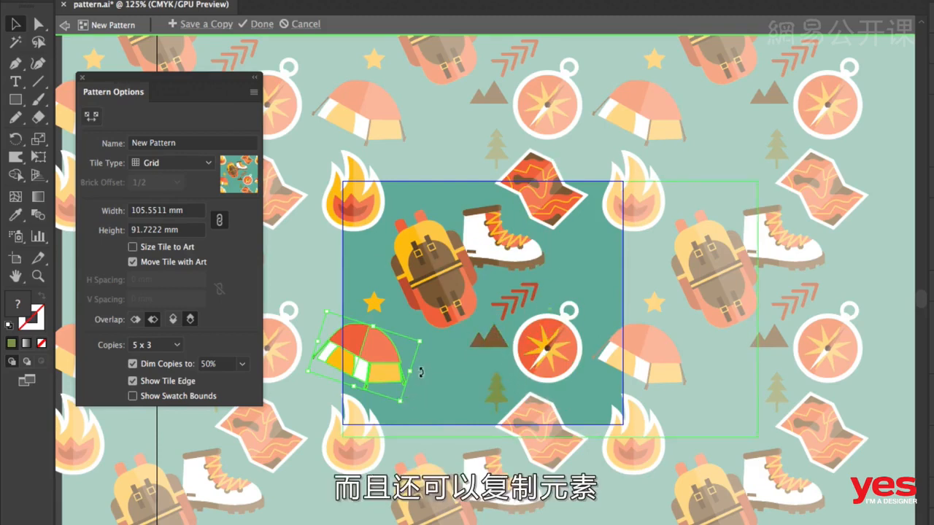
Duplicate the map between the tent and the mountains, scale the copy to about 18.4 × 16.8 mm and rotate it counterclockwise
{"action": "left_click", "coordinate": [550, 226]}
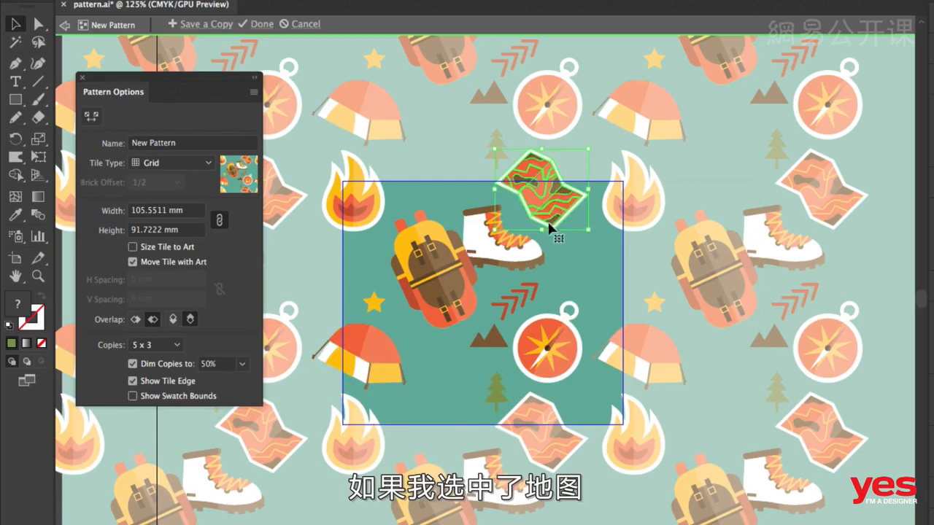
{"action": "left_click_drag", "start_coordinate": [551, 206], "coordinate": [460, 376]}
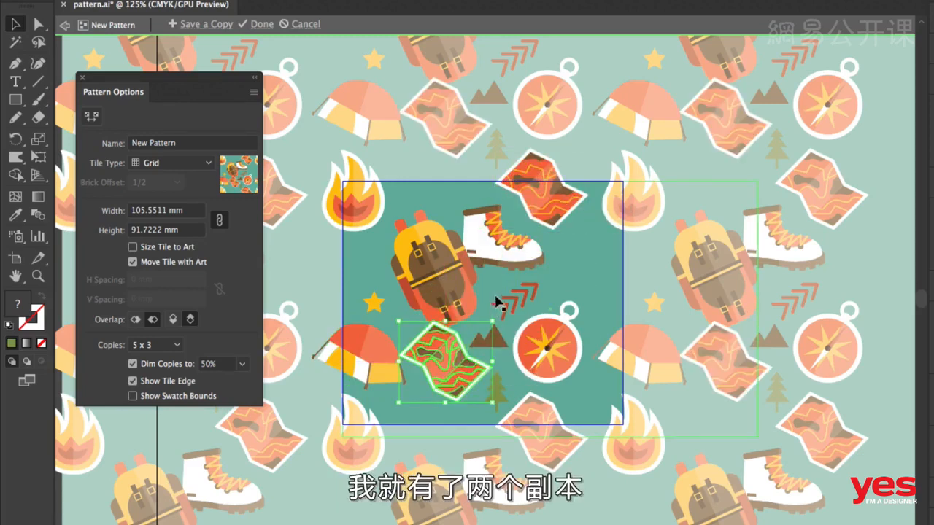
{"action": "left_click_drag", "start_coordinate": [494, 313], "coordinate": [454, 344]}
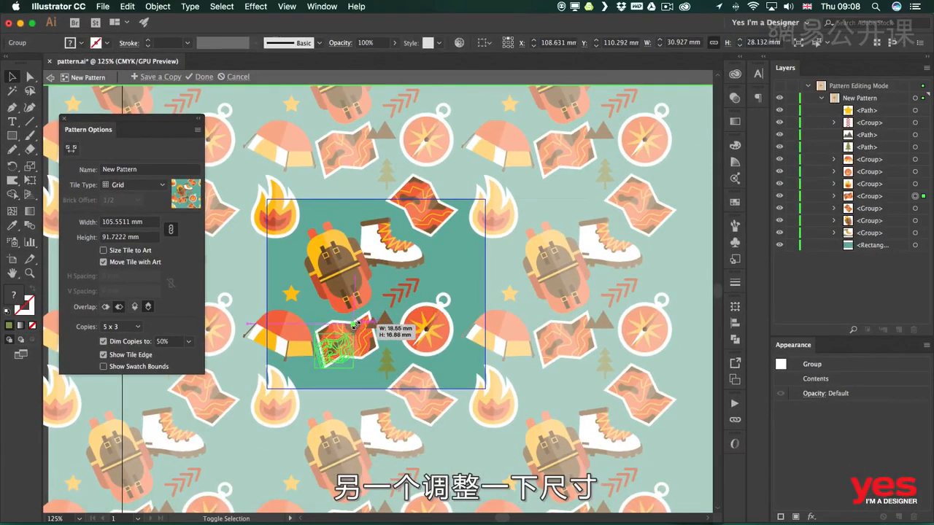
{"action": "left_click_drag", "start_coordinate": [356, 325], "coordinate": [349, 343]}
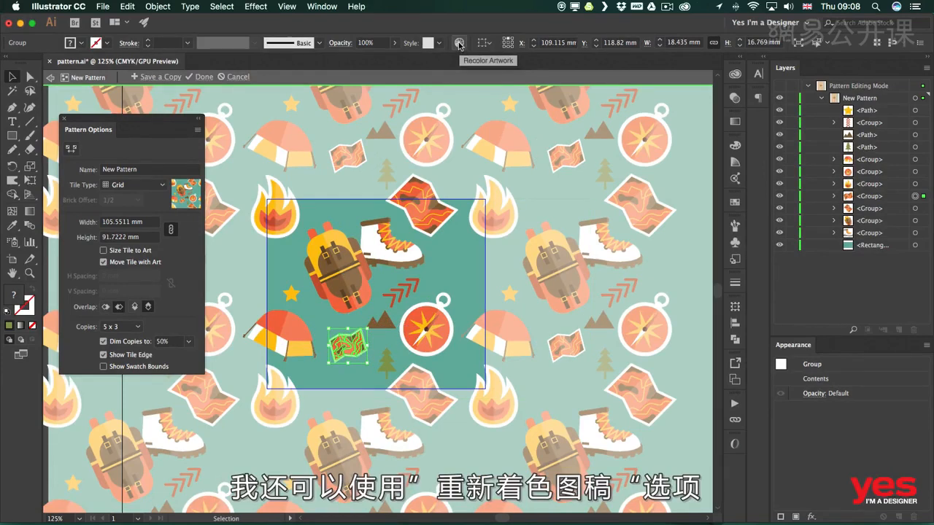
Recolor the small map copy by randomly changing its color order in Recolor Artwork
{"action": "left_click", "coordinate": [459, 43]}
{"action": "left_click_drag", "start_coordinate": [737, 137], "coordinate": [594, 92]}
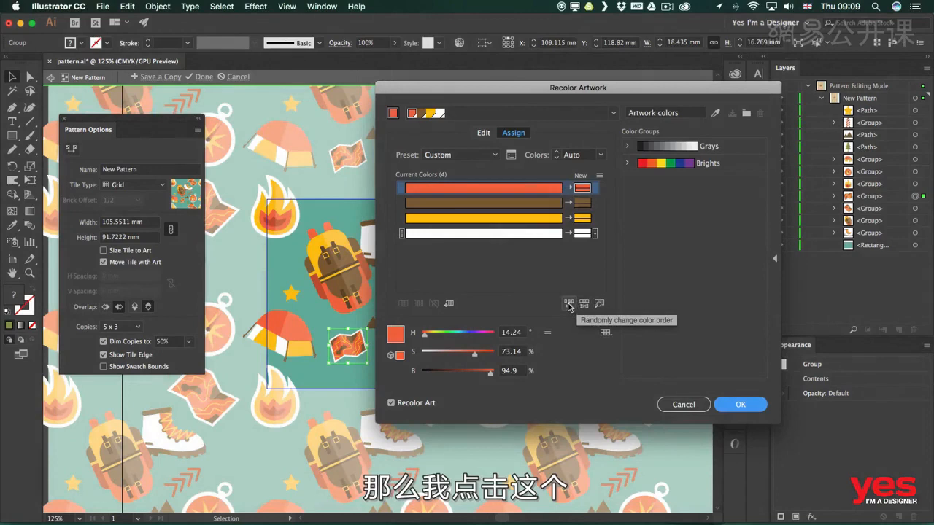
{"action": "left_click", "coordinate": [568, 305]}
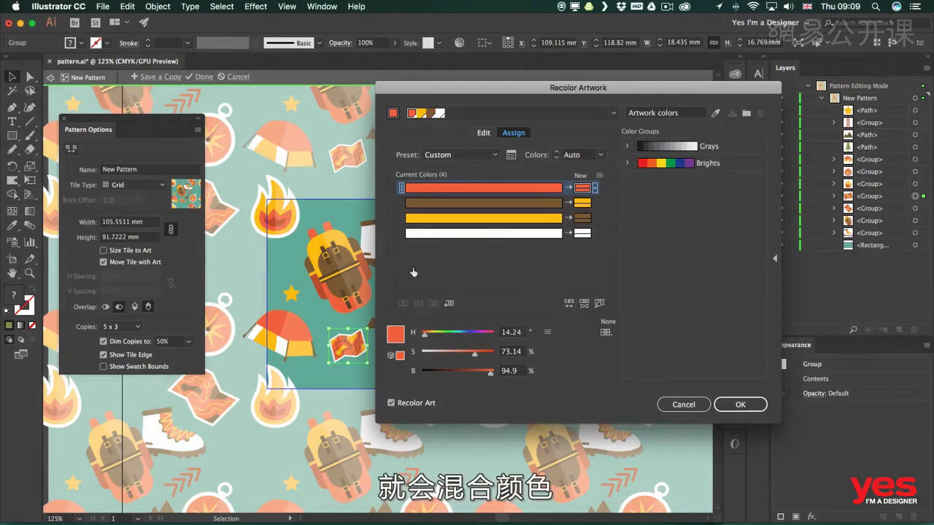
{"action": "left_click_drag", "start_coordinate": [475, 102], "coordinate": [610, 105]}
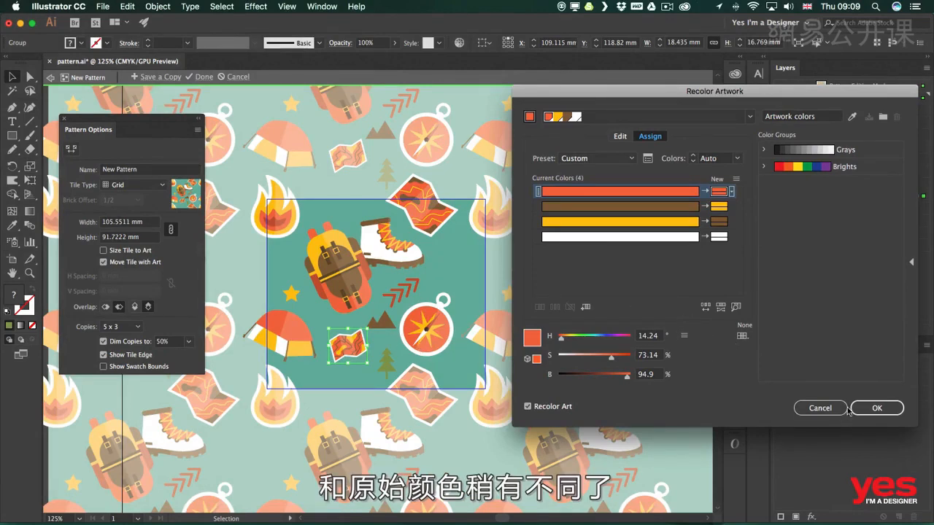
{"action": "left_click", "coordinate": [879, 409]}
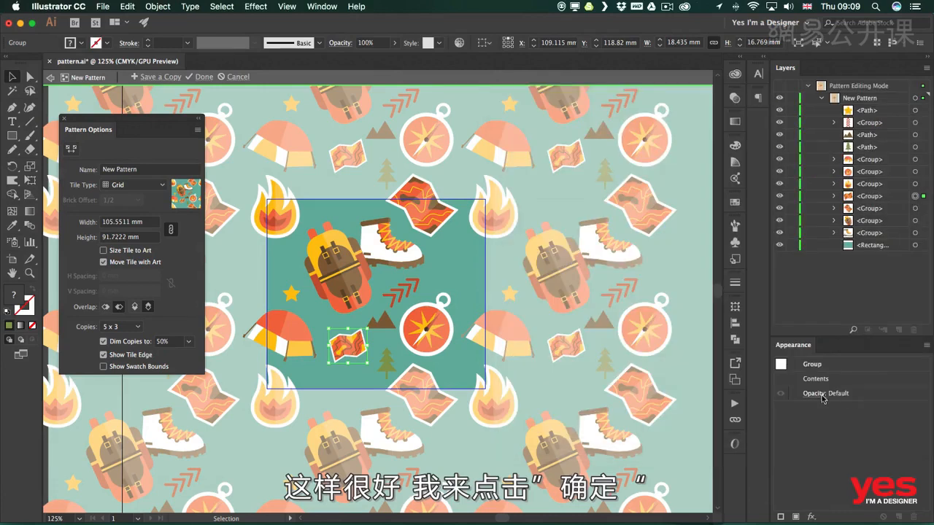
Duplicate the backpack into the gap above the compass, scale the copy to about 13.9 × 20.2 mm and tilt it clockwise
{"action": "left_click", "coordinate": [493, 284]}
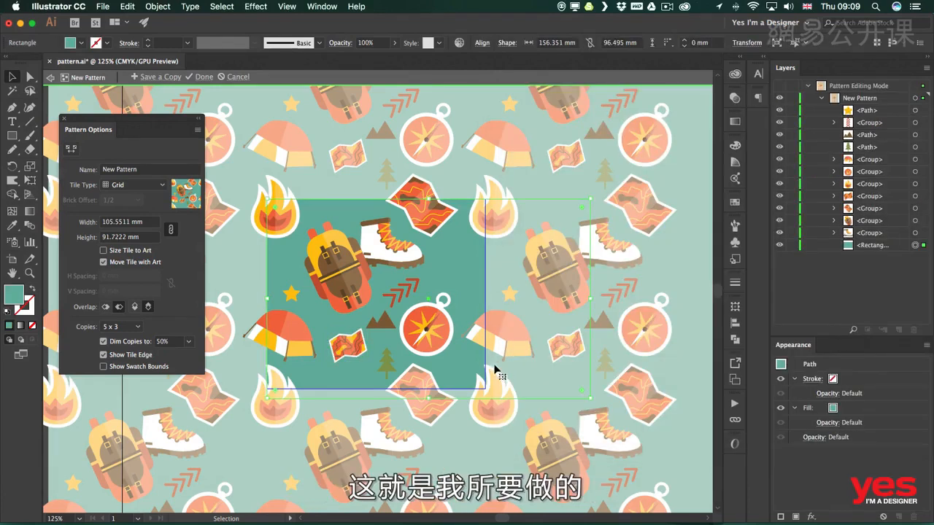
{"action": "left_click", "coordinate": [334, 272]}
{"action": "left_click_drag", "start_coordinate": [331, 265], "coordinate": [445, 265], "text": "alt"}
{"action": "left_click_drag", "start_coordinate": [459, 210], "coordinate": [473, 275]}
{"action": "key", "text": "r"}
{"action": "key", "text": "v"}
{"action": "left_click_drag", "start_coordinate": [452, 285], "coordinate": [460, 252]}
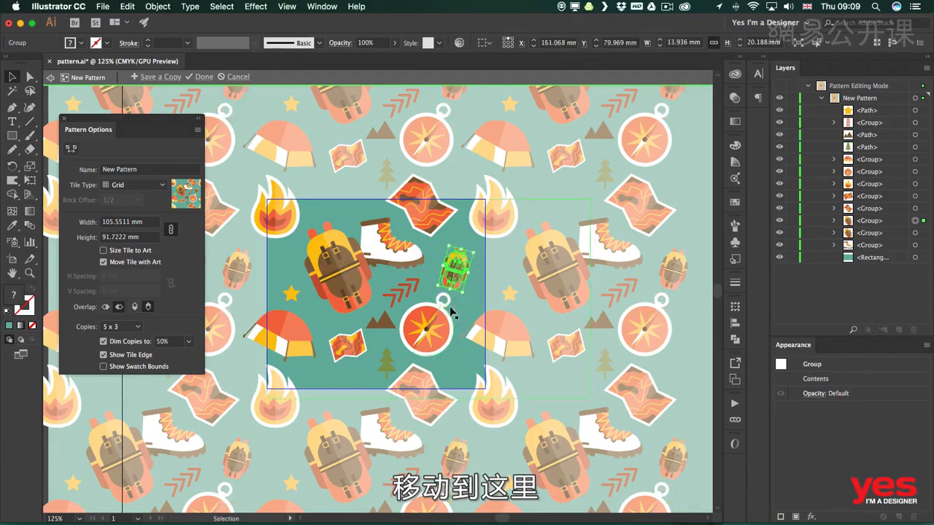
Recolor the small backpack copy in Recolor Artwork by randomly changing its color order until the mix looks similar but distinct from the original
{"action": "left_click", "coordinate": [458, 43]}
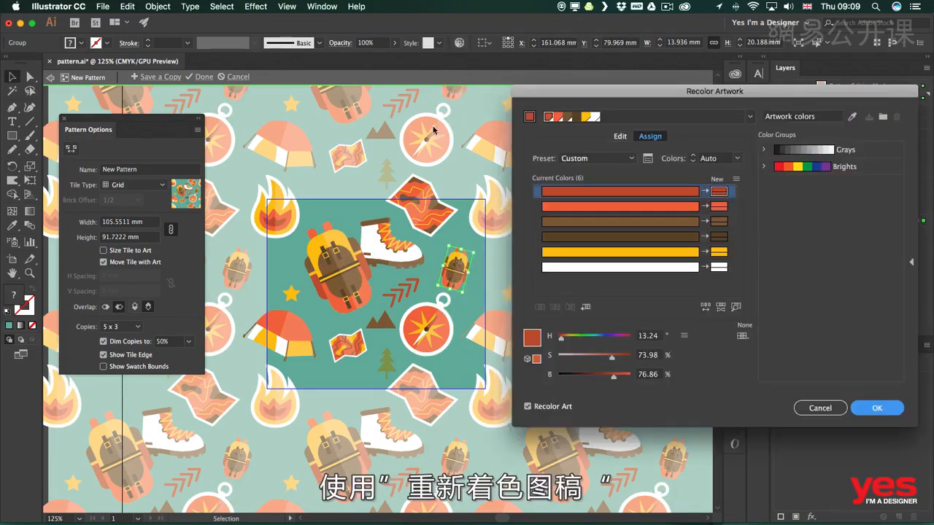
{"action": "left_click", "coordinate": [704, 307]}
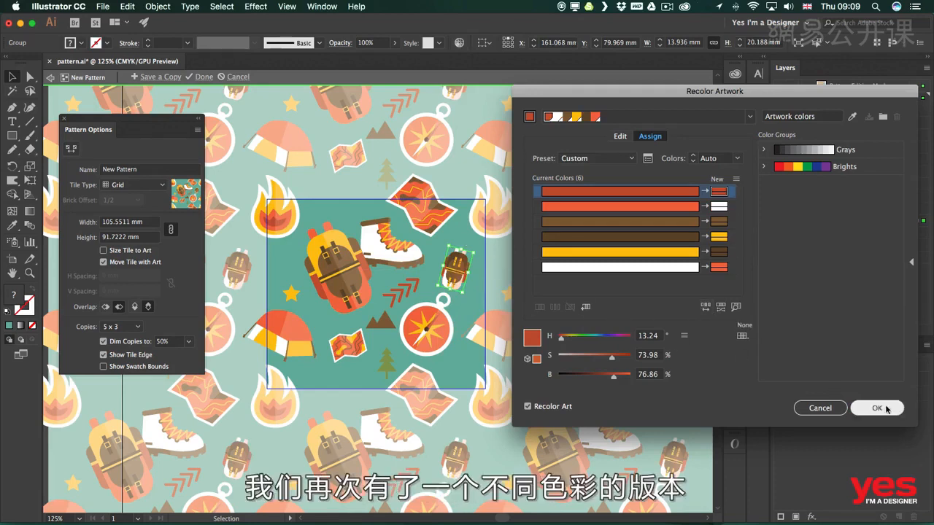
{"action": "left_click", "coordinate": [705, 307]}
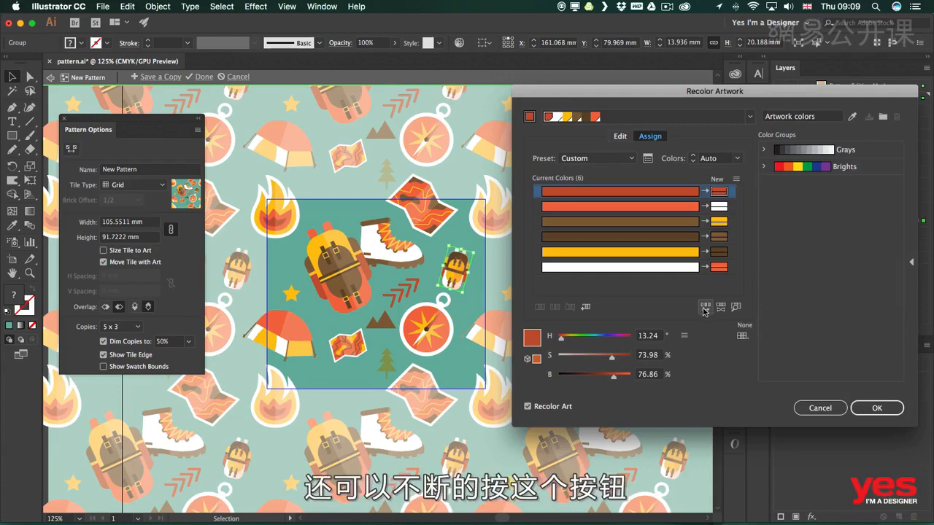
{"action": "left_click", "coordinate": [704, 307]}
{"action": "left_click", "coordinate": [705, 308]}
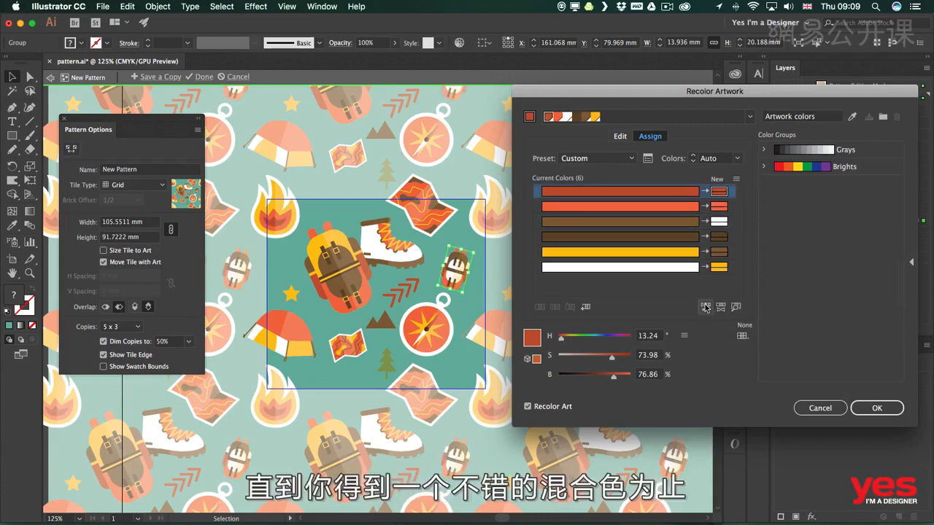
{"action": "left_click", "coordinate": [705, 307]}
{"action": "left_click", "coordinate": [706, 307]}
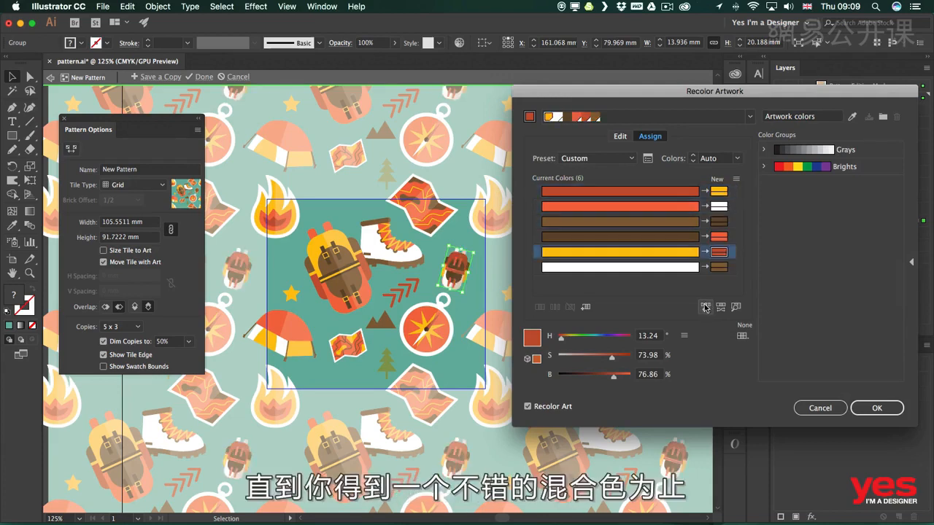
{"action": "left_click", "coordinate": [706, 307]}
{"action": "left_click", "coordinate": [706, 307]}
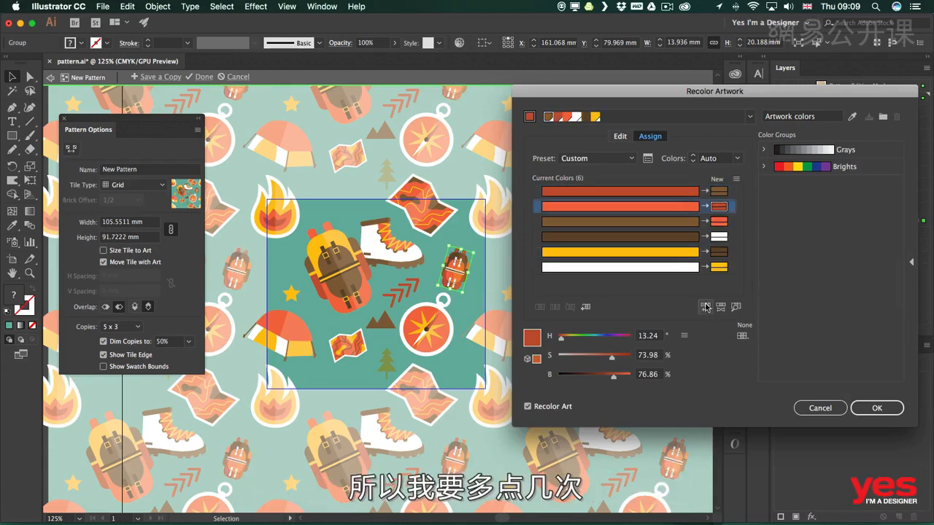
{"action": "left_click", "coordinate": [706, 307]}
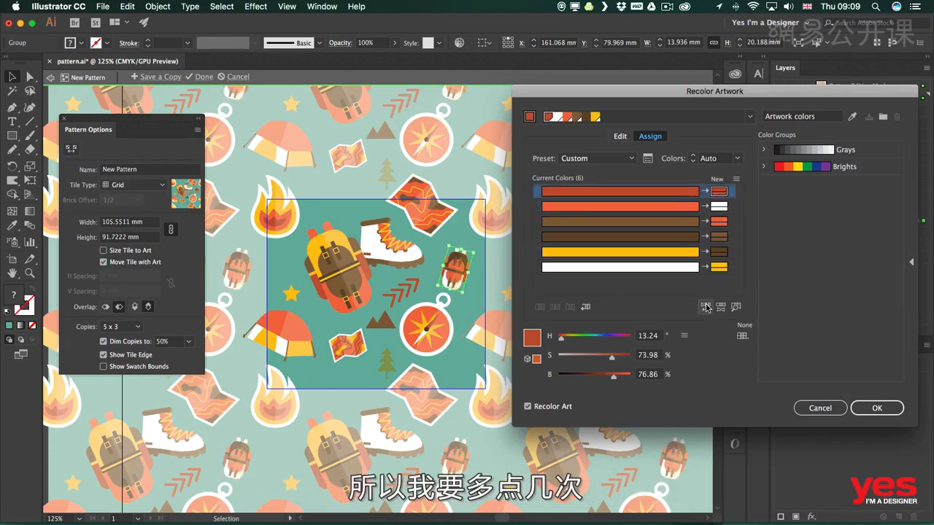
{"action": "left_click", "coordinate": [706, 307]}
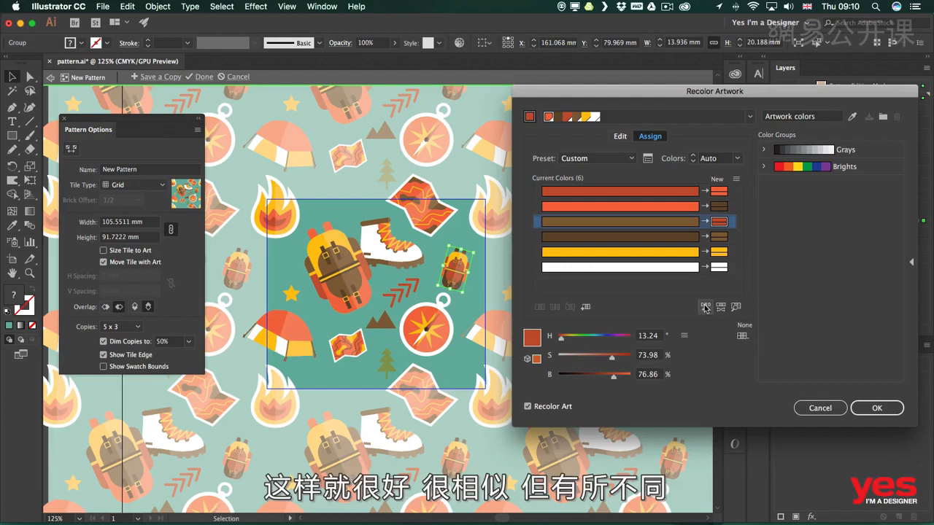
{"action": "left_click", "coordinate": [868, 406]}
Shift the small backpack and the star slightly up, and move the mountains onto the tile's top edge above the large backpack
{"action": "left_click_drag", "start_coordinate": [454, 270], "coordinate": [453, 260]}
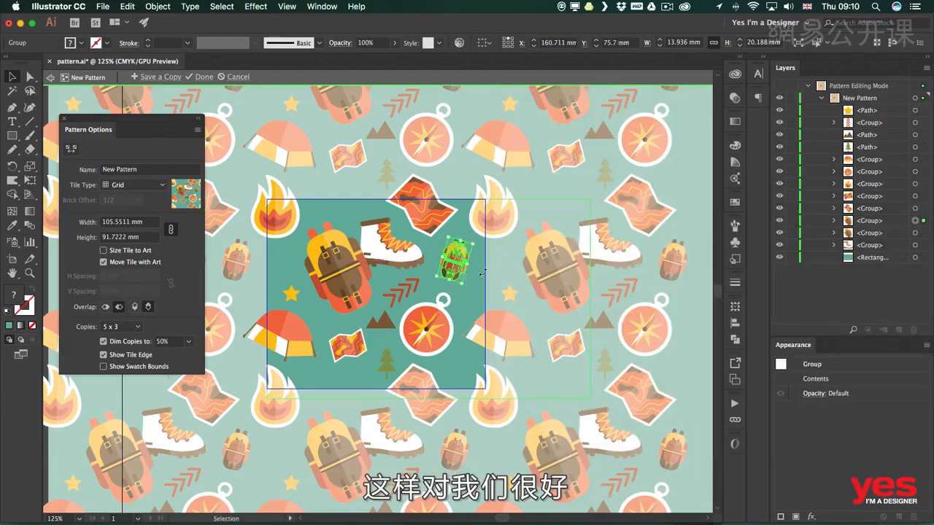
{"action": "left_click", "coordinate": [501, 270]}
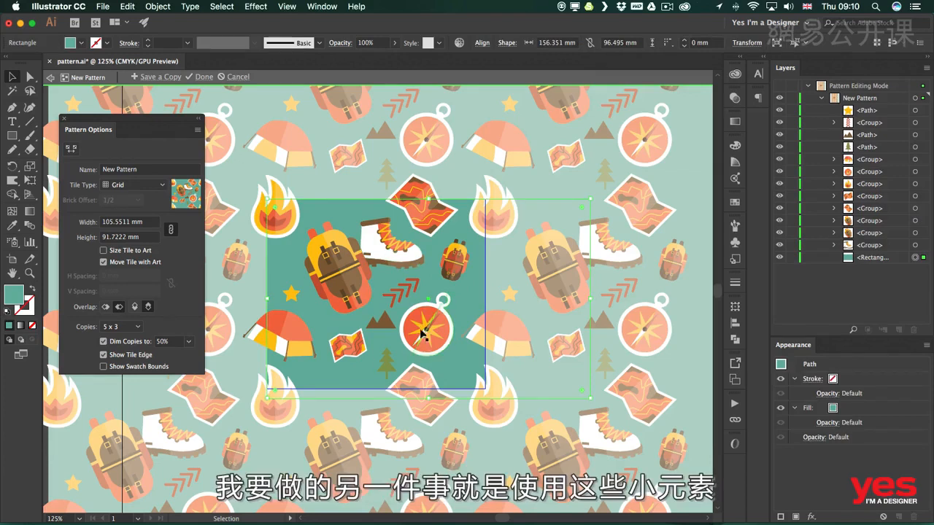
{"action": "left_click_drag", "start_coordinate": [382, 318], "coordinate": [339, 203]}
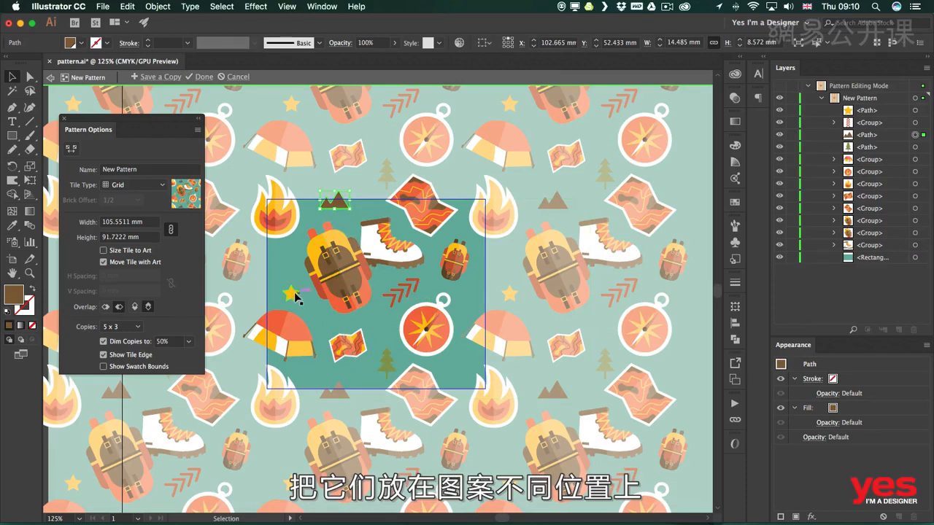
{"action": "left_click_drag", "start_coordinate": [293, 294], "coordinate": [290, 262]}
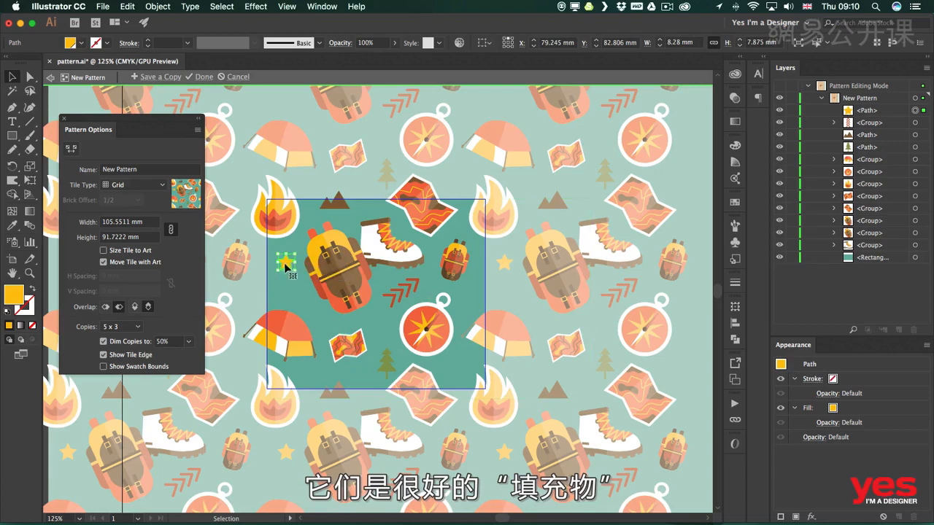
Duplicate the red arrows into the gap between the star and the tent, rotate the copy and make its stroke white
{"action": "left_click_drag", "start_coordinate": [406, 291], "coordinate": [297, 297]}
{"action": "key", "text": "r"}
{"action": "key", "text": "v"}
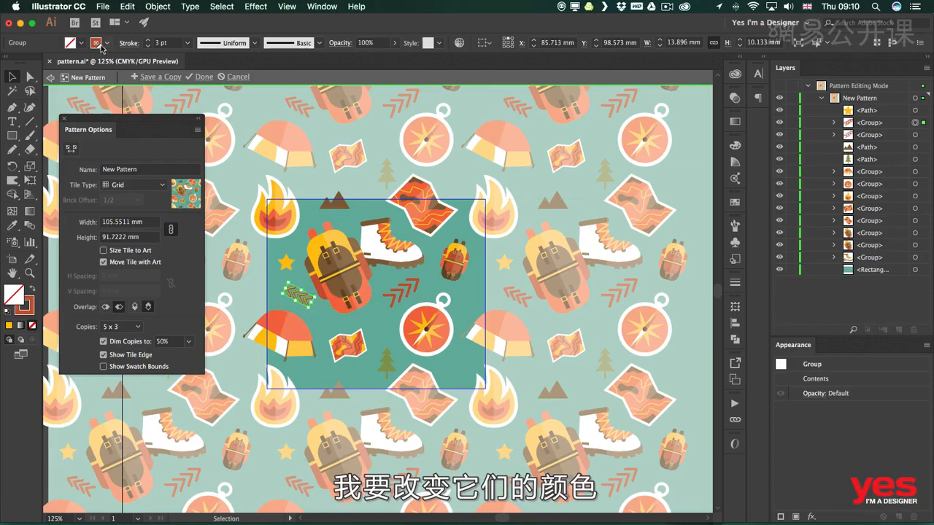
{"action": "left_click", "coordinate": [102, 48]}
{"action": "left_click", "coordinate": [58, 88]}
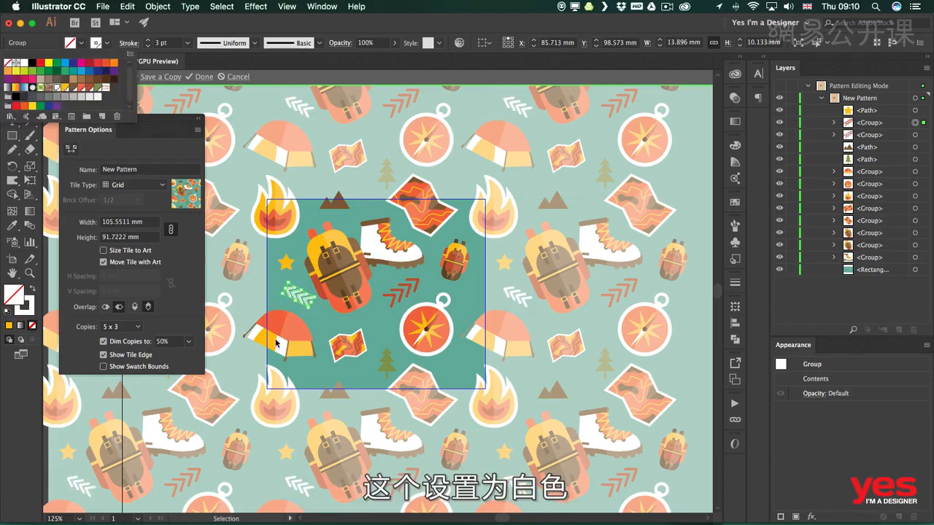
{"action": "left_click", "coordinate": [340, 323]}
{"action": "left_click", "coordinate": [335, 334]}
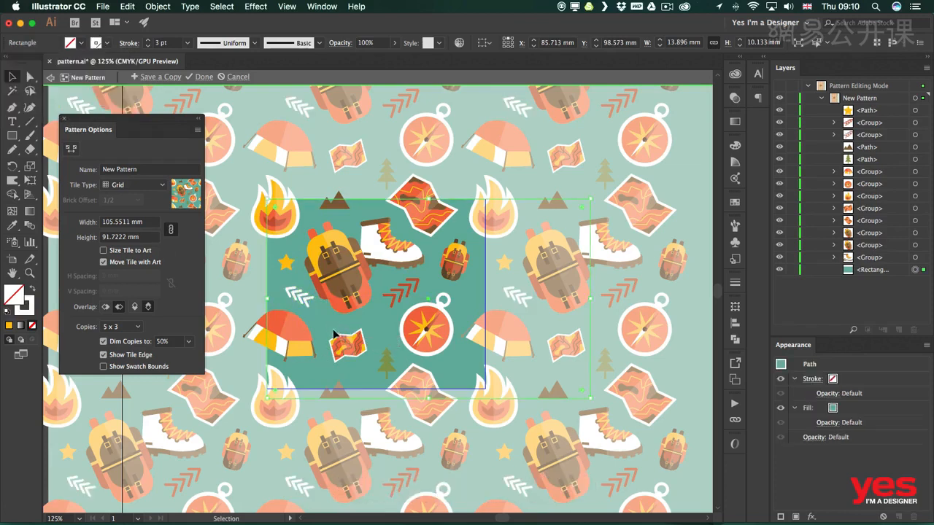
Duplicate the tree below the small backpack, scale the copy to about 7.2 × 11.7 mm and fill it with brown
{"action": "left_click_drag", "start_coordinate": [385, 363], "coordinate": [475, 290]}
{"action": "left_click", "coordinate": [71, 42]}
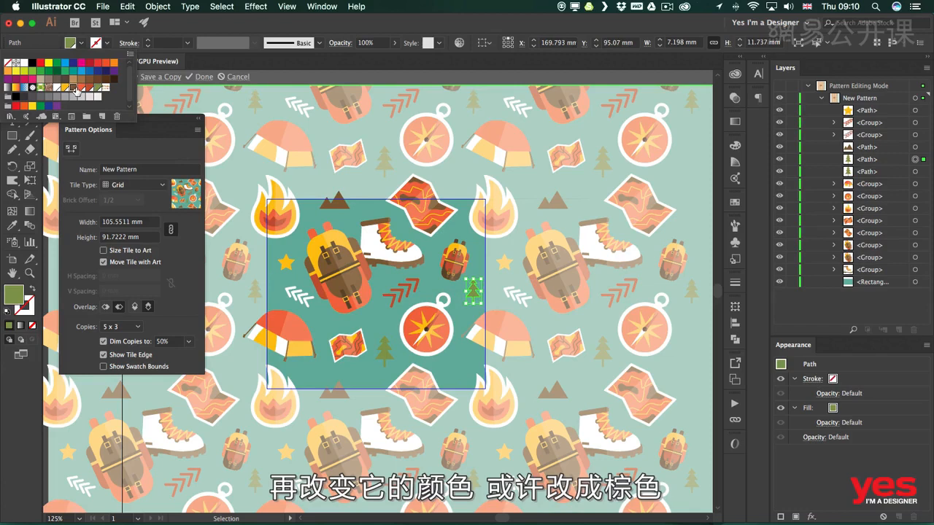
{"action": "left_click", "coordinate": [75, 88]}
{"action": "left_click", "coordinate": [340, 205]}
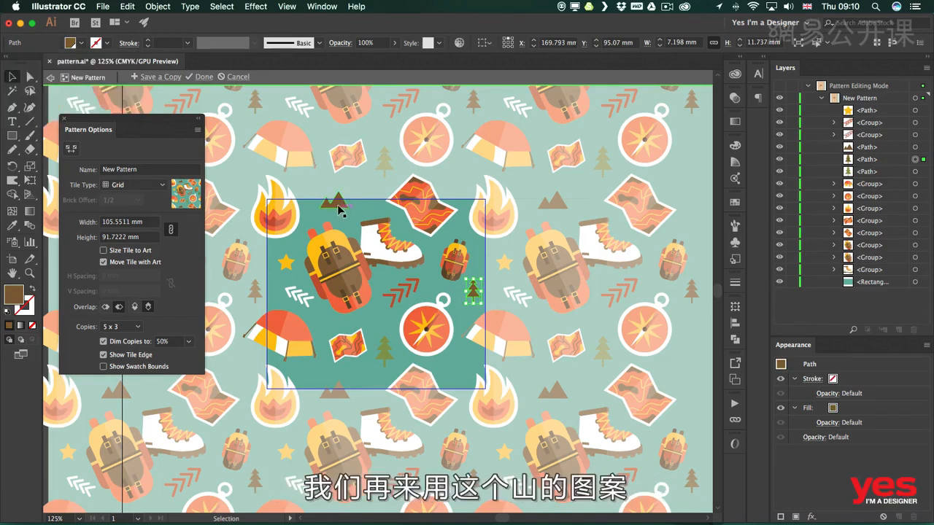
Duplicate the mountains below the compass, mirror the copy, scale it to about 10.9 × 6.5 mm and fill it with red
{"action": "left_click_drag", "start_coordinate": [340, 207], "coordinate": [594, 319]}
{"action": "key", "text": "o"}
{"action": "key", "text": "z"}
{"action": "left_click_drag", "start_coordinate": [474, 362], "coordinate": [415, 356]}
{"action": "key", "text": "v"}
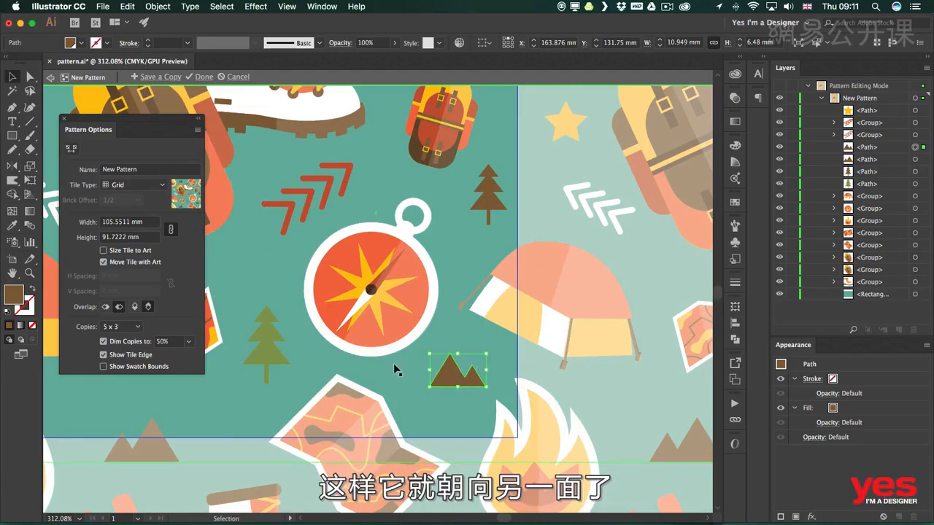
{"action": "left_click", "coordinate": [79, 43]}
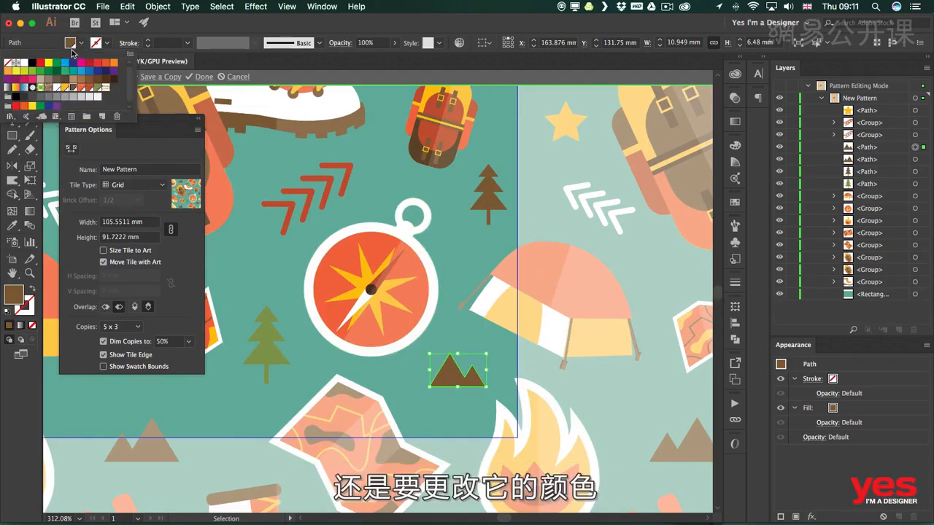
{"action": "left_click", "coordinate": [89, 87]}
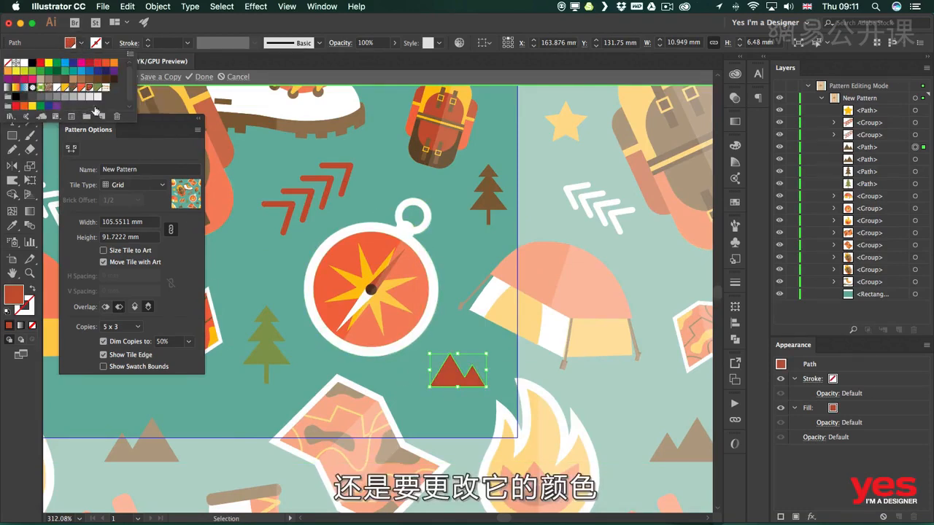
{"action": "left_click", "coordinate": [458, 332]}
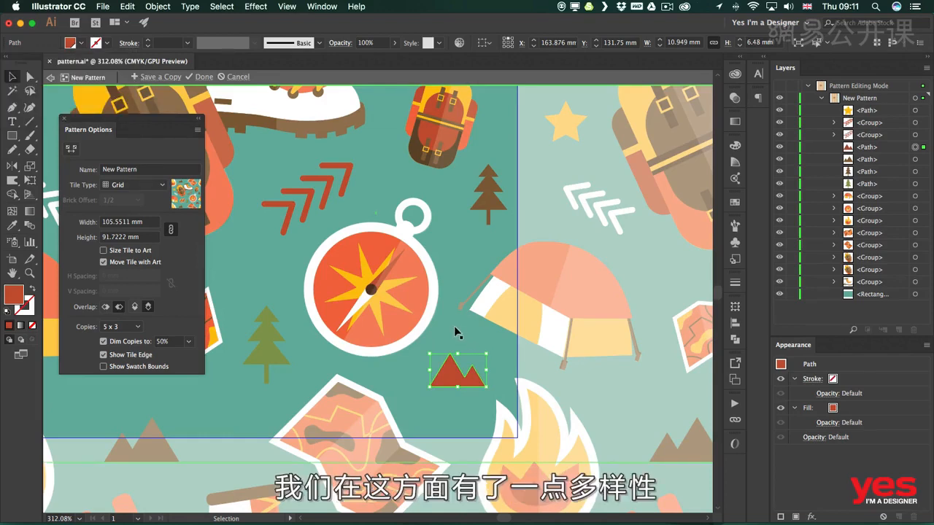
{"action": "left_click", "coordinate": [457, 333]}
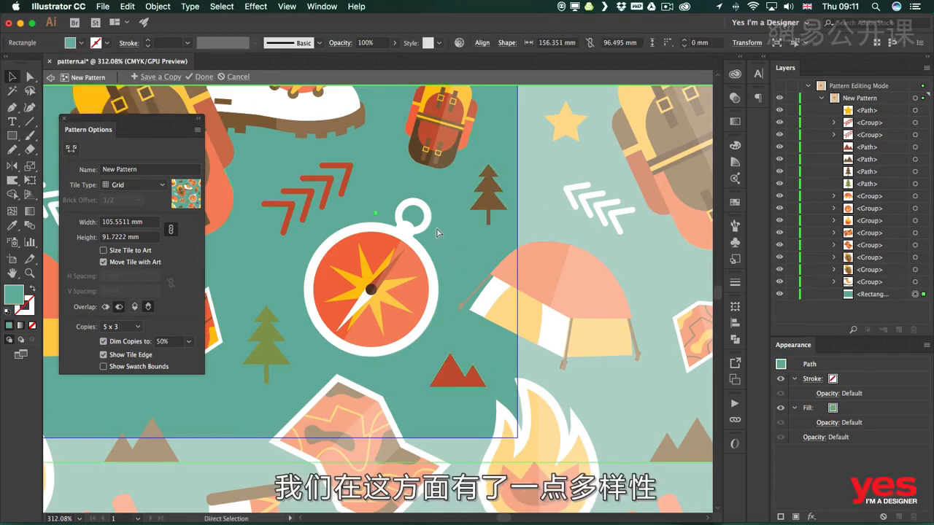
Nudge the compass slightly to even out the spacing around it
{"action": "key", "text": "super+minus"}
{"action": "key", "text": "super+minus"}
{"action": "key", "text": "super+minus"}
{"action": "left_click_drag", "start_coordinate": [377, 249], "coordinate": [449, 286]}
{"action": "left_click", "coordinate": [449, 285]}
{"action": "left_click_drag", "start_coordinate": [467, 323], "coordinate": [463, 318]}
{"action": "left_click", "coordinate": [522, 263]}
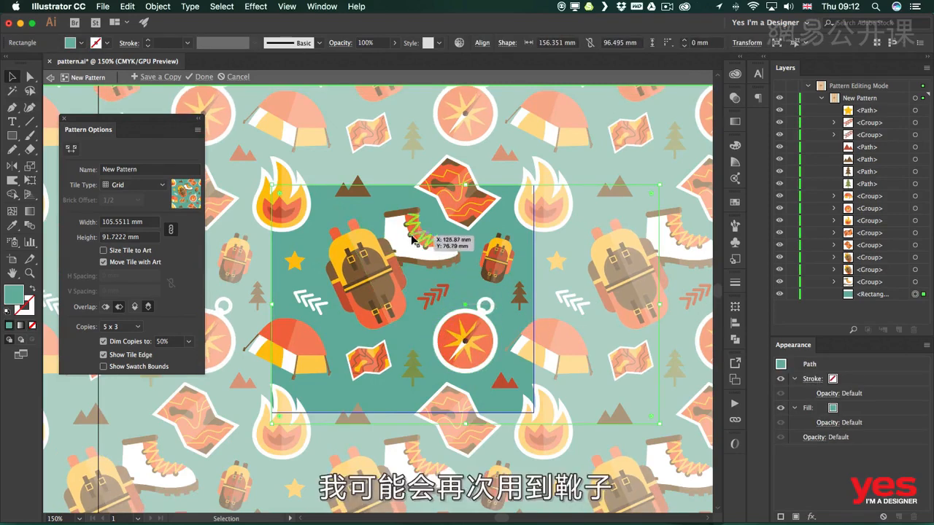
Duplicate the boot next to the tent as a smaller, mirrored and rotated copy, and bring it to the front
{"action": "left_click", "coordinate": [411, 238]}
{"action": "left_click_drag", "start_coordinate": [409, 237], "coordinate": [348, 185]}
{"action": "left_click_drag", "start_coordinate": [418, 160], "coordinate": [328, 385]}
{"action": "key", "text": "o"}
{"action": "key", "text": "r"}
{"action": "key", "text": "v"}
{"action": "left_click", "coordinate": [305, 346]}
{"action": "key", "text": "super+shift+bracketright"}
Fine-tune the small boot's rotation and placement so it overlaps the tent's lower corner
{"action": "key", "text": "r"}
{"action": "mouse_move", "coordinate": [351, 352]}
{"action": "left_mouse_down"}
{"action": "mouse_move", "coordinate": [374, 349]}
{"action": "mouse_move", "coordinate": [344, 346]}
{"action": "left_mouse_up"}
{"action": "key", "text": "v"}
{"action": "left_click_drag", "start_coordinate": [324, 378], "coordinate": [306, 354]}
{"action": "left_click", "coordinate": [302, 351], "text": "shift"}
Rotate the small map clockwise and center it between the small boot and the green tree, shifting the tree slightly up and away
{"action": "left_click_drag", "start_coordinate": [369, 359], "coordinate": [374, 367]}
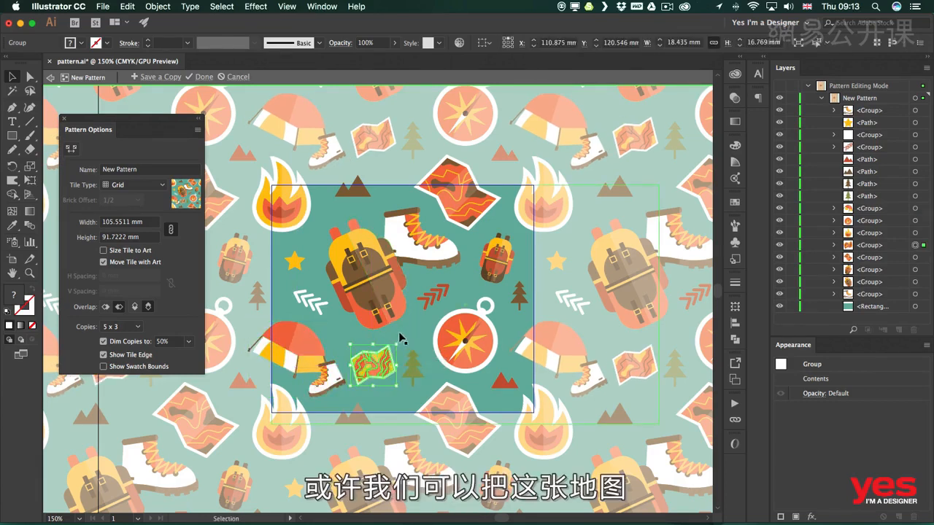
{"action": "key", "text": "r"}
{"action": "left_click_drag", "start_coordinate": [405, 331], "coordinate": [393, 400]}
{"action": "key", "text": "v"}
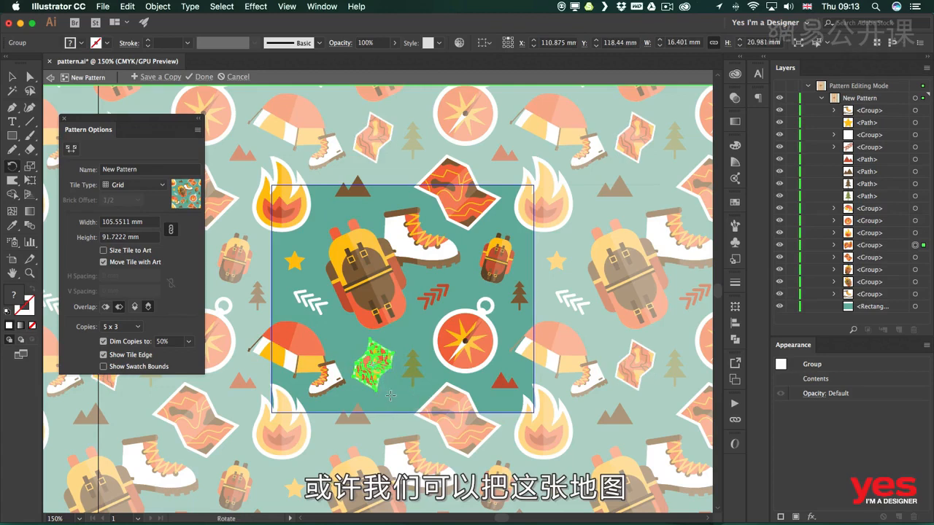
{"action": "left_click_drag", "start_coordinate": [394, 338], "coordinate": [386, 369]}
{"action": "left_click_drag", "start_coordinate": [414, 359], "coordinate": [418, 348]}
{"action": "left_click", "coordinate": [510, 342]}
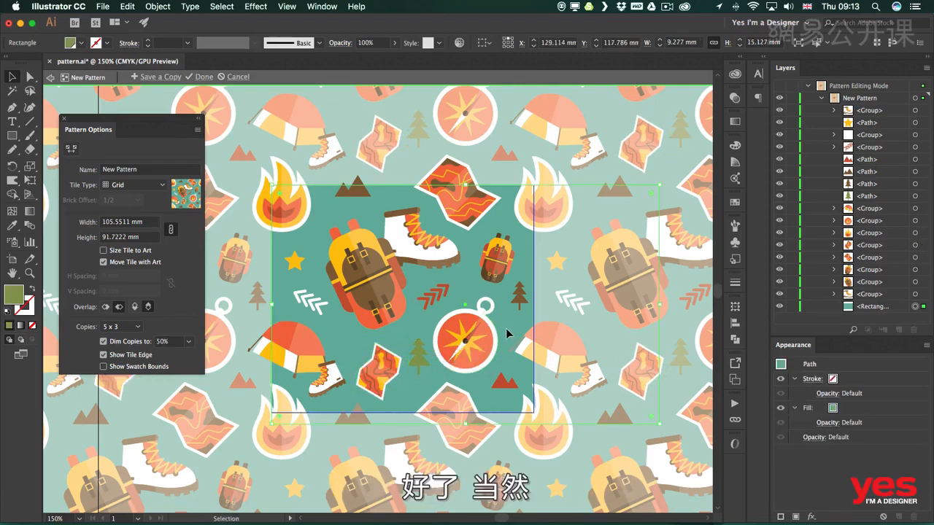